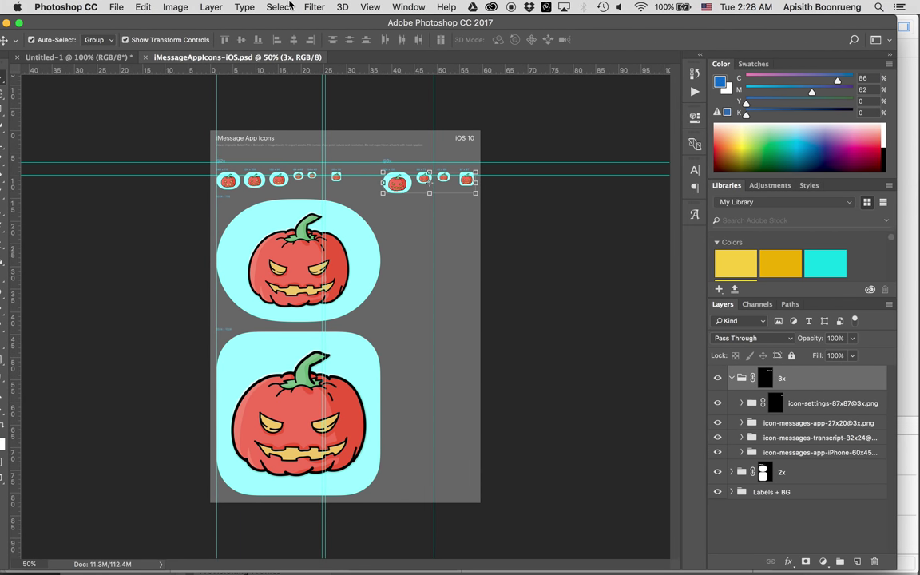
pyautogui.click(742, 404)
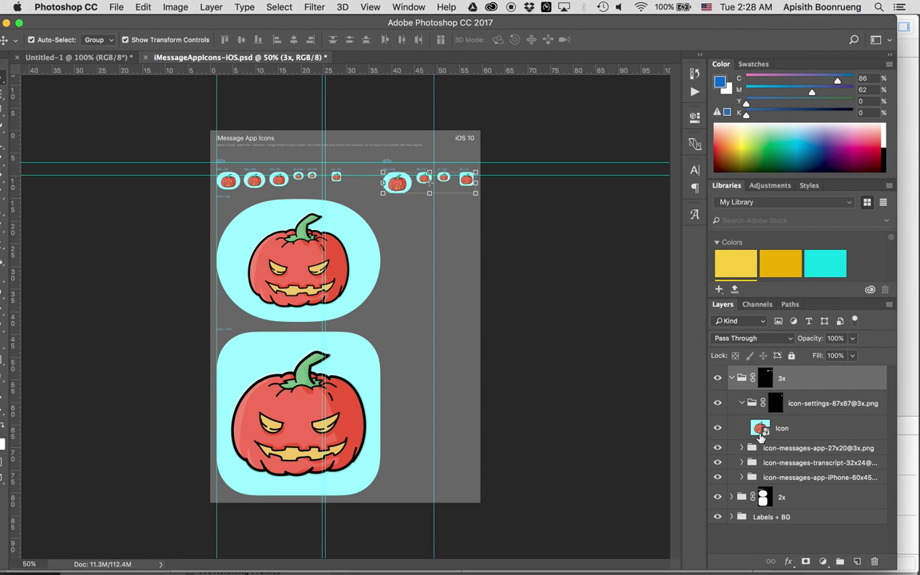
pyautogui.click(771, 428)
pyautogui.doubleClick(760, 429)
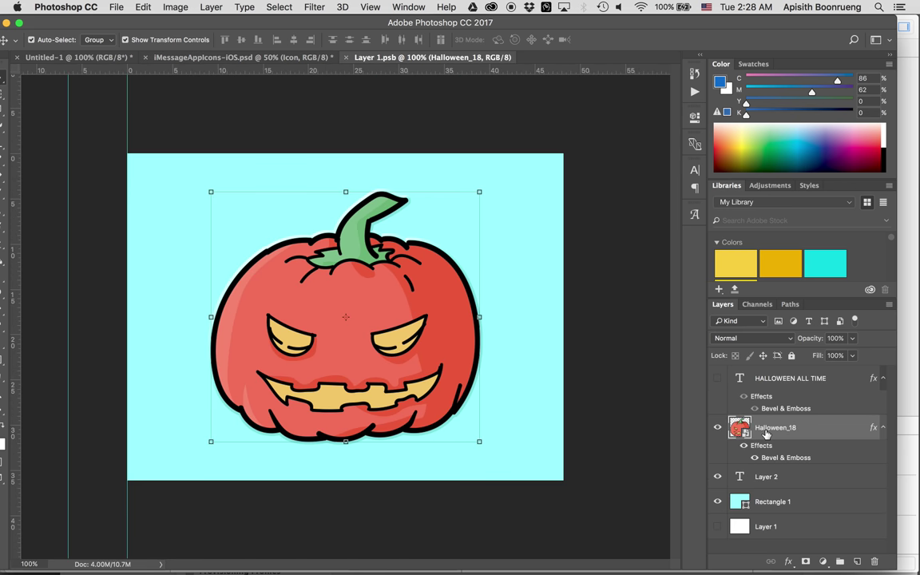
pyautogui.click(718, 427)
pyautogui.click(717, 502)
pyautogui.moveTo(142, 24); pyautogui.dragTo(170, 27)
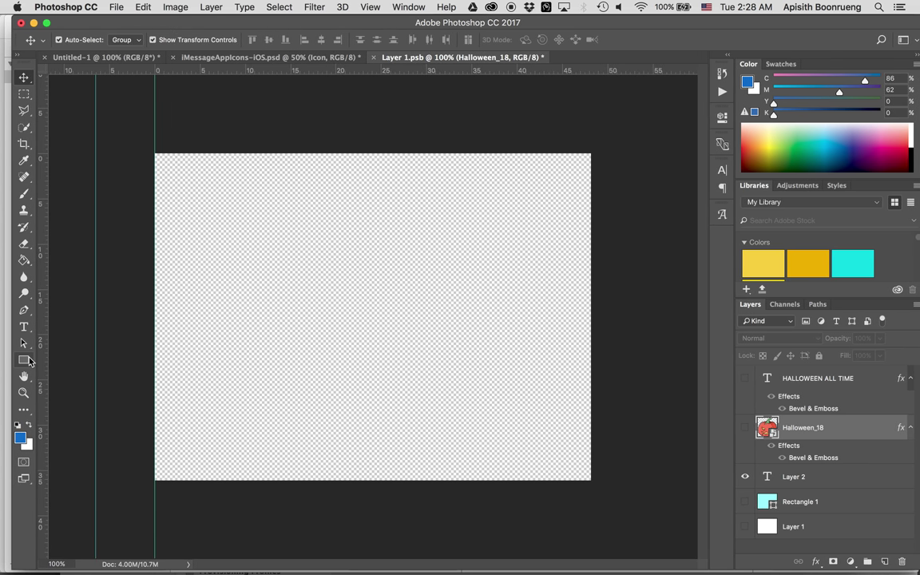
# Draw a yellow-filled rectangle of about 1370 x 1037 px covering the whole smart object canvas
pyautogui.press('u')
pyautogui.click(126, 40)
pyautogui.click(67, 108)
pyautogui.moveTo(589, 480); pyautogui.dragTo(151, 151)
pyautogui.press('v')
pyautogui.click(102, 118)
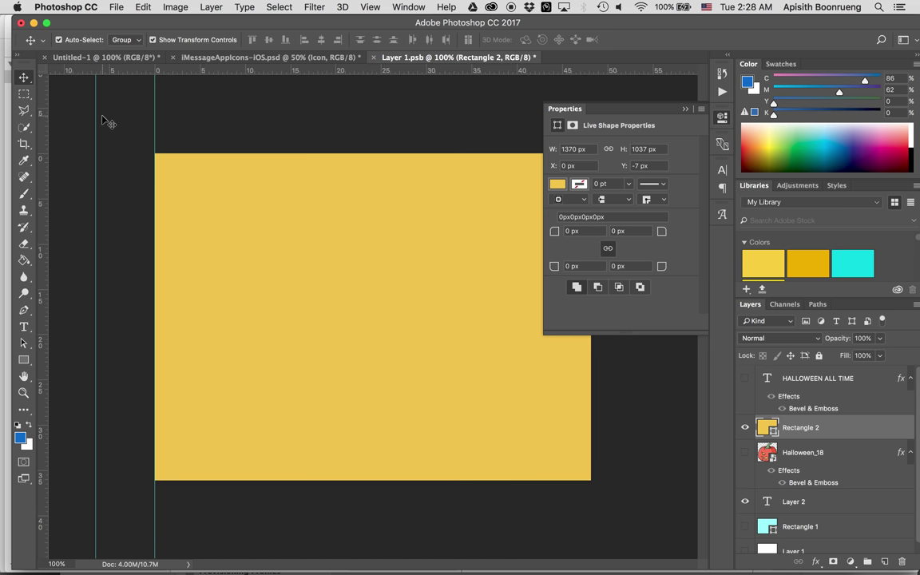
# Place CuteFood17.png from the ff folder in Finder onto the yellow rectangle, centred and scaled to about 151%
pyautogui.press('super+Tab')
pyautogui.press('super+Tab')
pyautogui.click(93, 272)
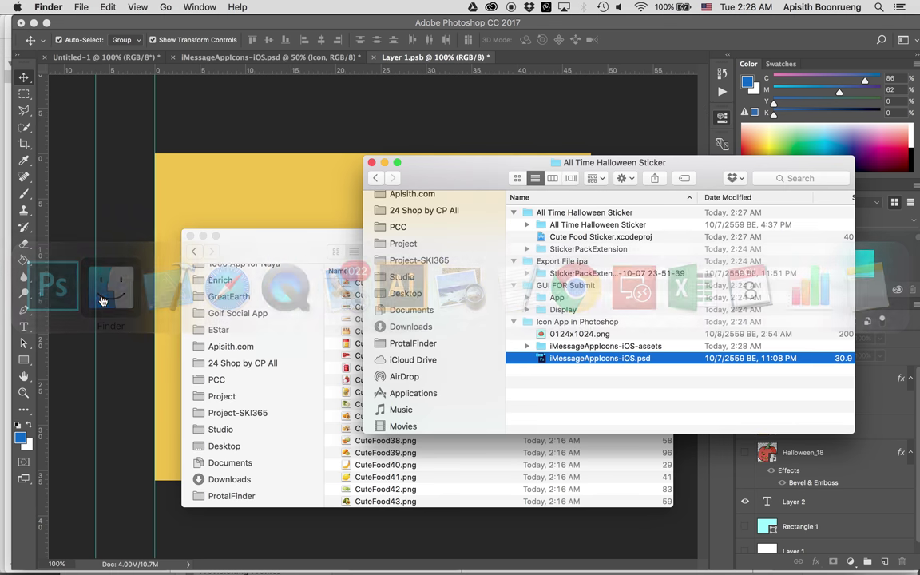
pyautogui.click(306, 272)
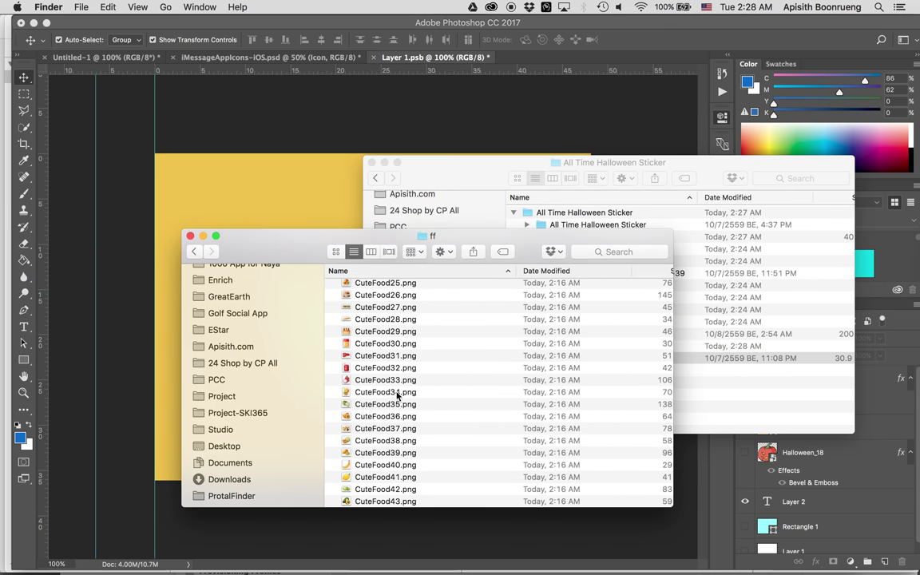
pyautogui.scroll(5, 381, 341)
pyautogui.click(348, 338)
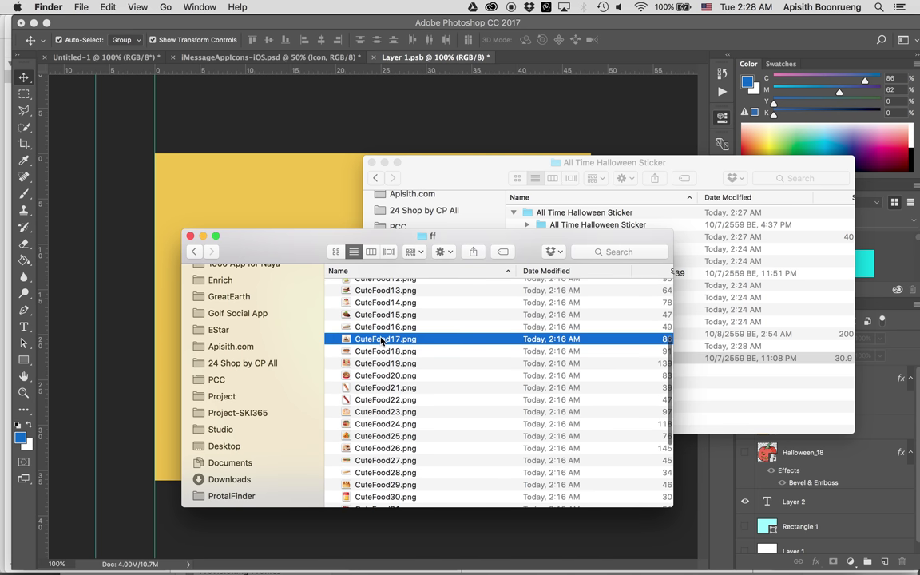
pyautogui.moveTo(347, 338); pyautogui.dragTo(225, 183)
pyautogui.moveTo(470, 400); pyautogui.dragTo(515, 444)
pyautogui.moveTo(450, 345); pyautogui.dragTo(453, 348)
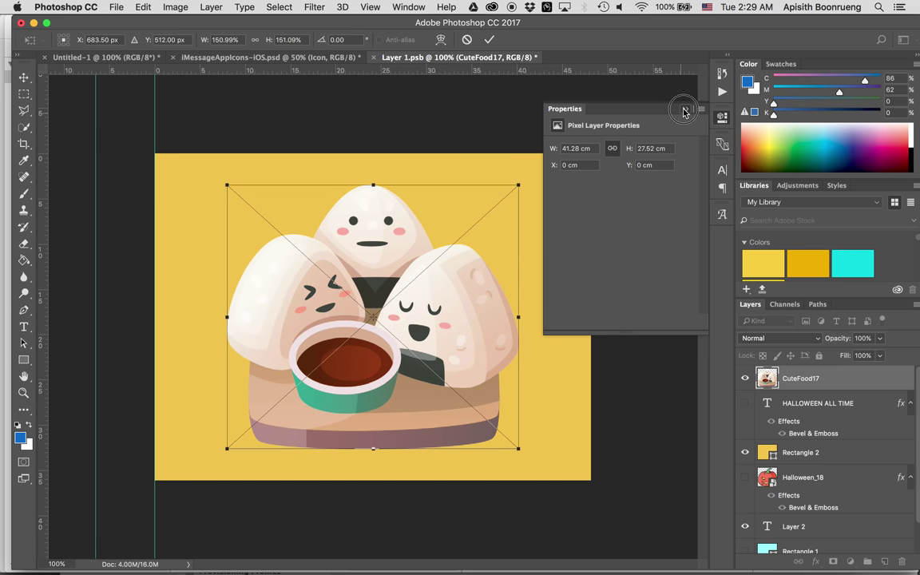
# Apply the placed artwork's transform, save the smart object Layer 1.psb and return to iMessageAppIcons-iOS.psd
pyautogui.click(684, 109)
pyautogui.click(115, 8)
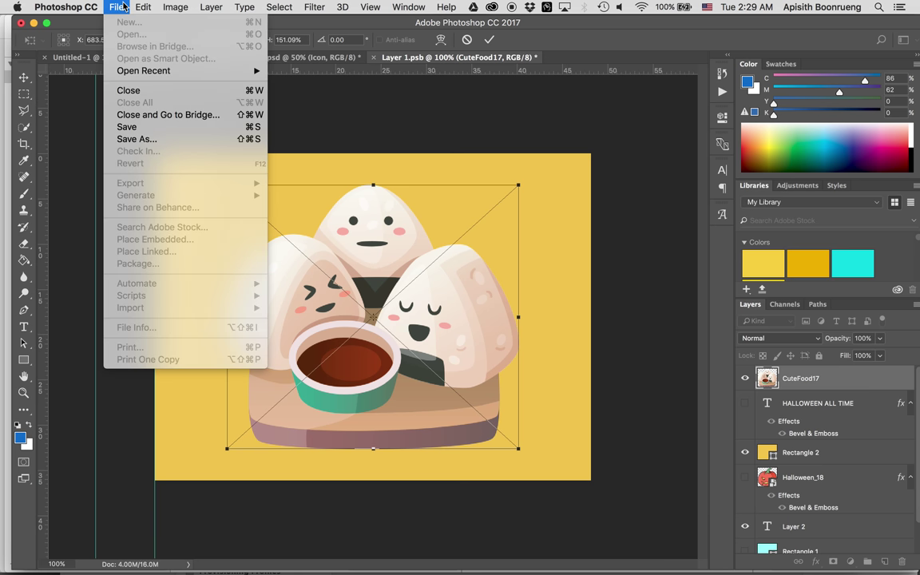
pyautogui.click(143, 126)
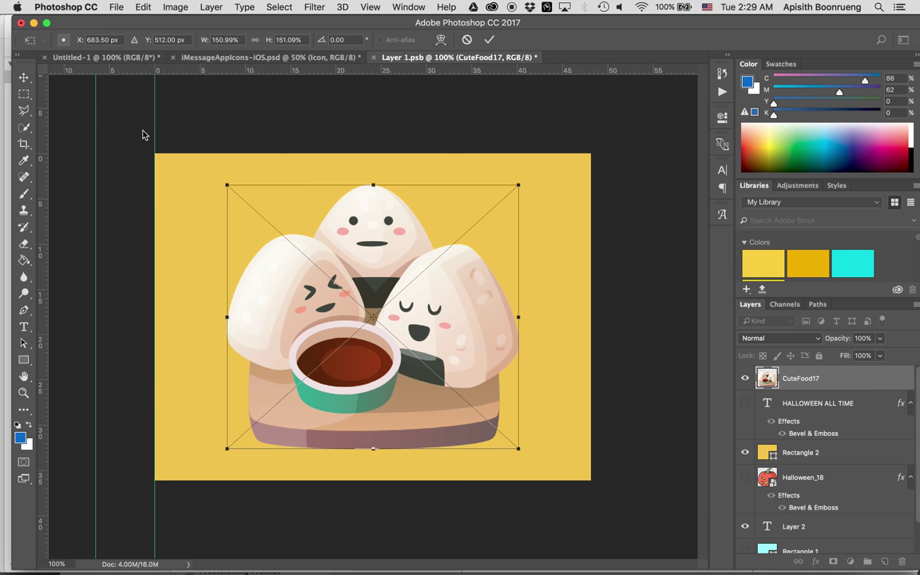
pyautogui.click(563, 211)
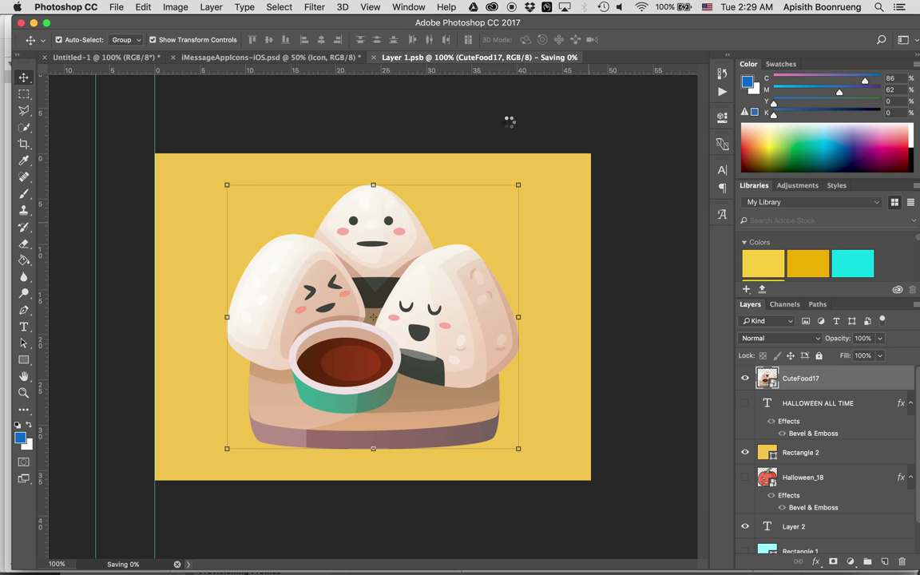
pyautogui.click(262, 57)
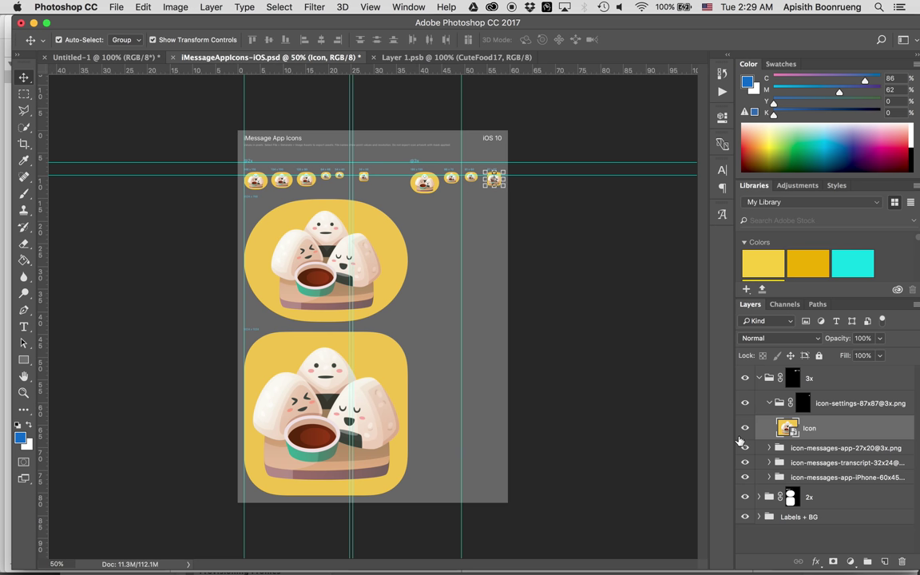
# Check the Generate command, then switch to Finder and open the iMessageAppIcons-iOS-assets folder
pyautogui.click(115, 8)
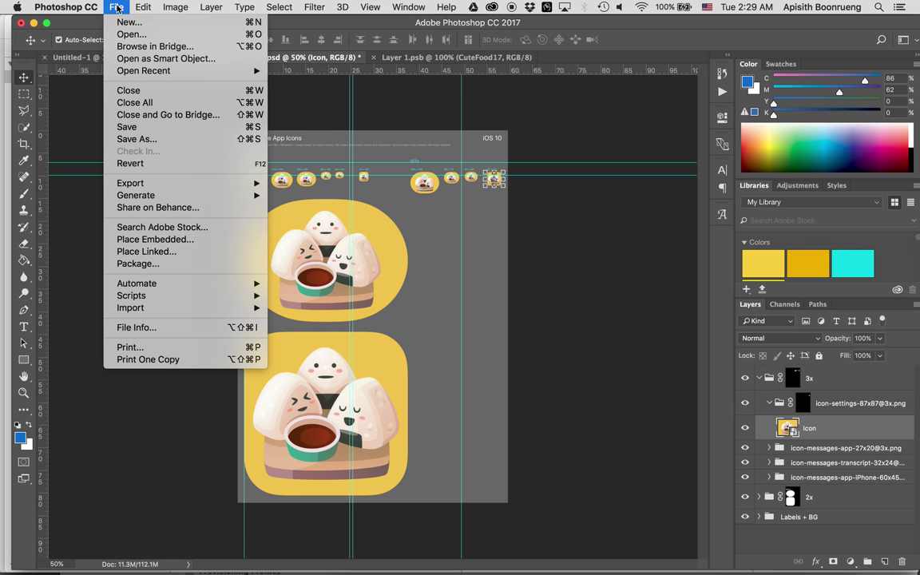
pyautogui.moveTo(161, 197)
pyautogui.press('super+Tab')
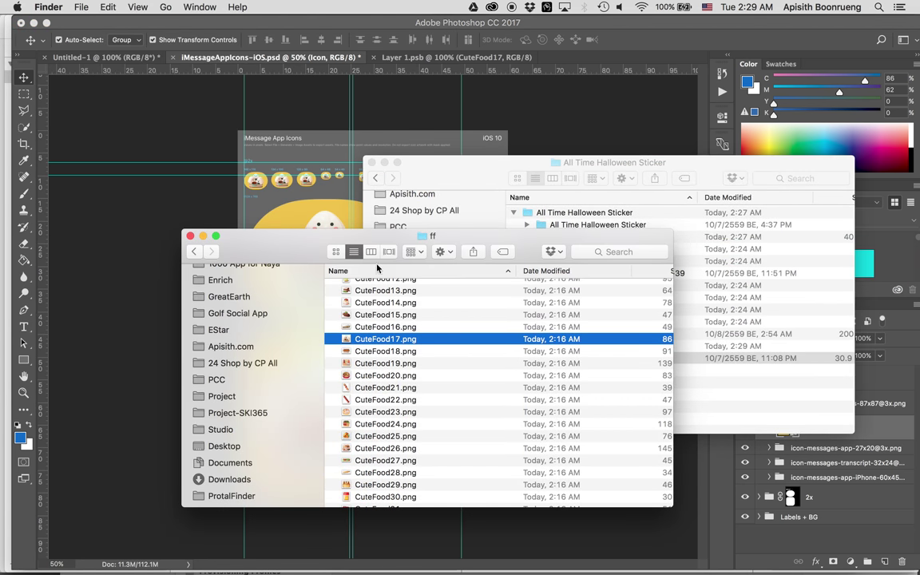
pyautogui.click(427, 186)
pyautogui.click(558, 347)
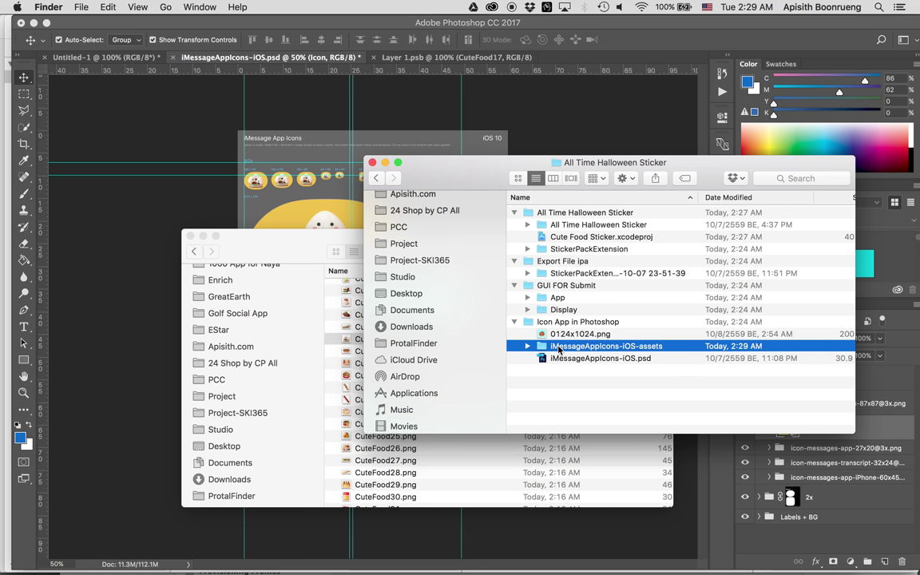
pyautogui.doubleClick(543, 347)
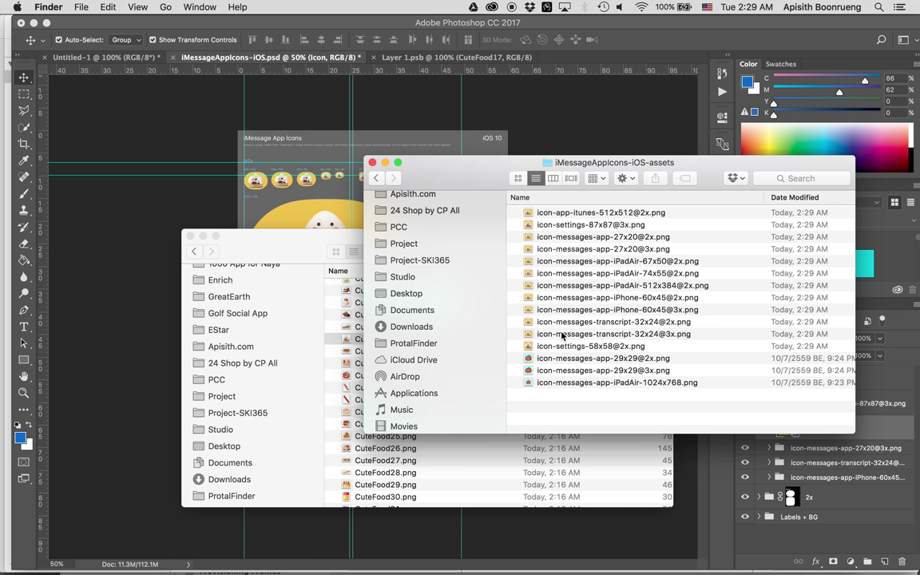
# Return the ff Finder window to the Desktop and open the icon folder
pyautogui.click(270, 252)
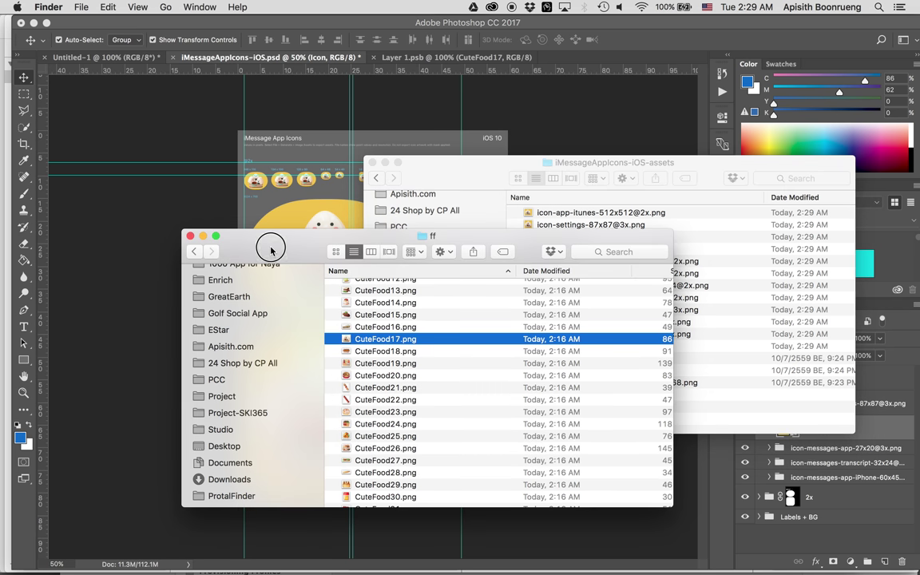
pyautogui.click(194, 252)
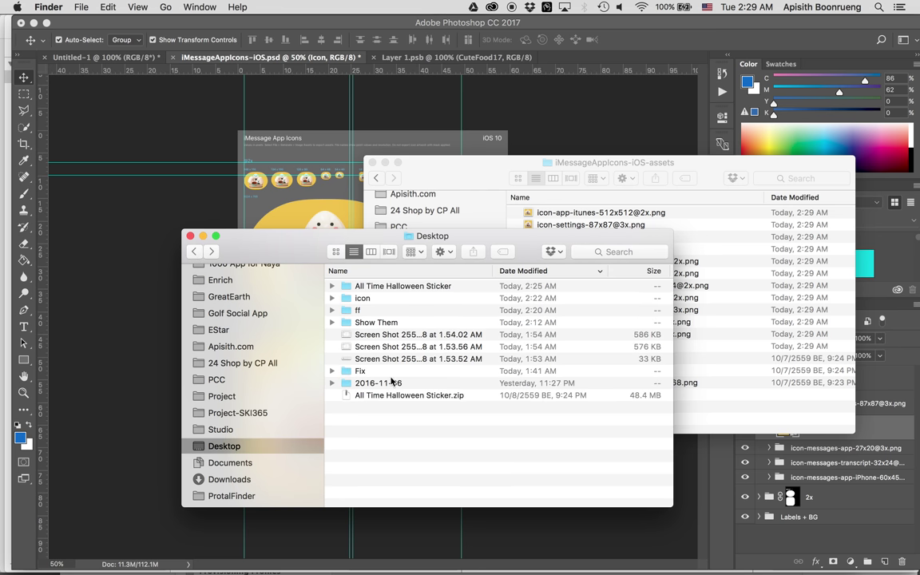
pyautogui.click(419, 298)
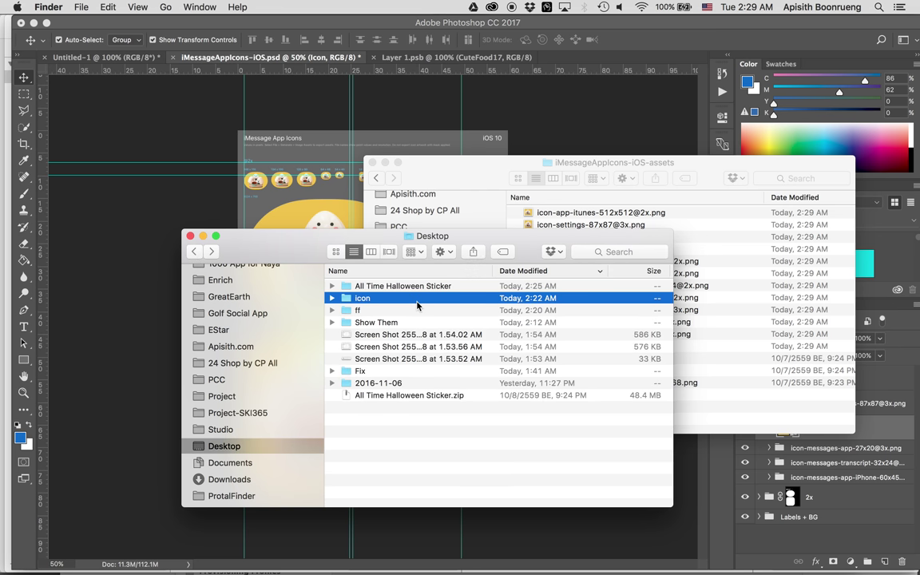
pyautogui.doubleClick(418, 298)
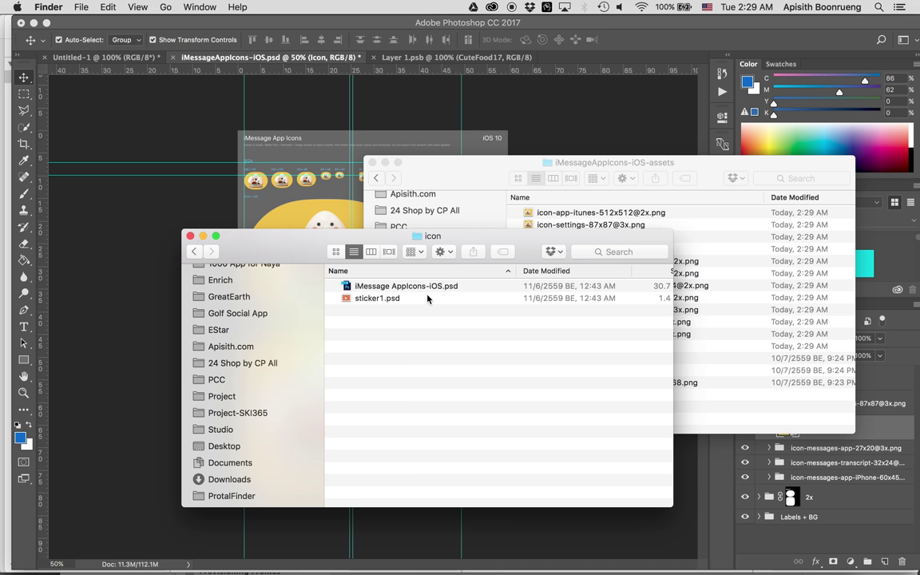
# Preview the iMessage AppIcons-iOS.psd file in the icon folder, comparing it with sticker1.psd
pyautogui.click(425, 298)
pyautogui.click(361, 285)
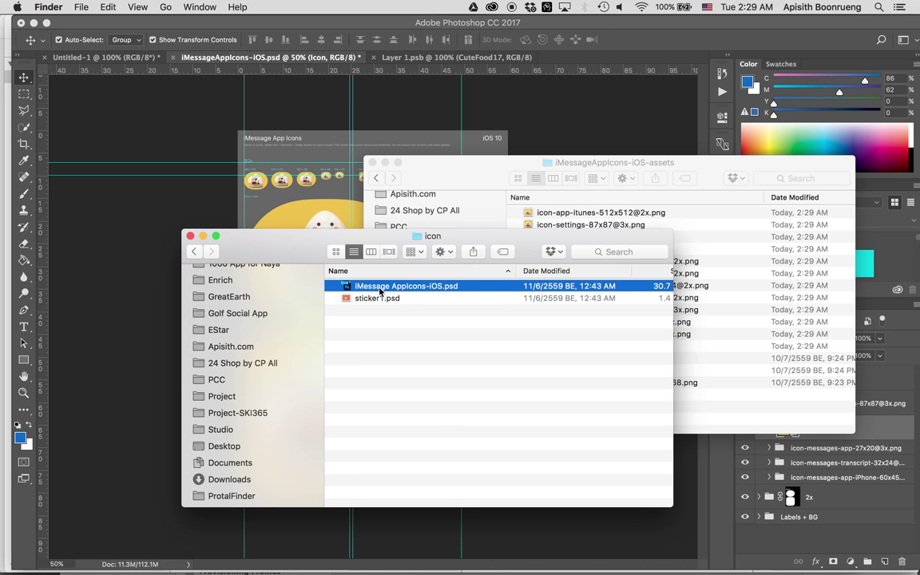
pyautogui.click(345, 297)
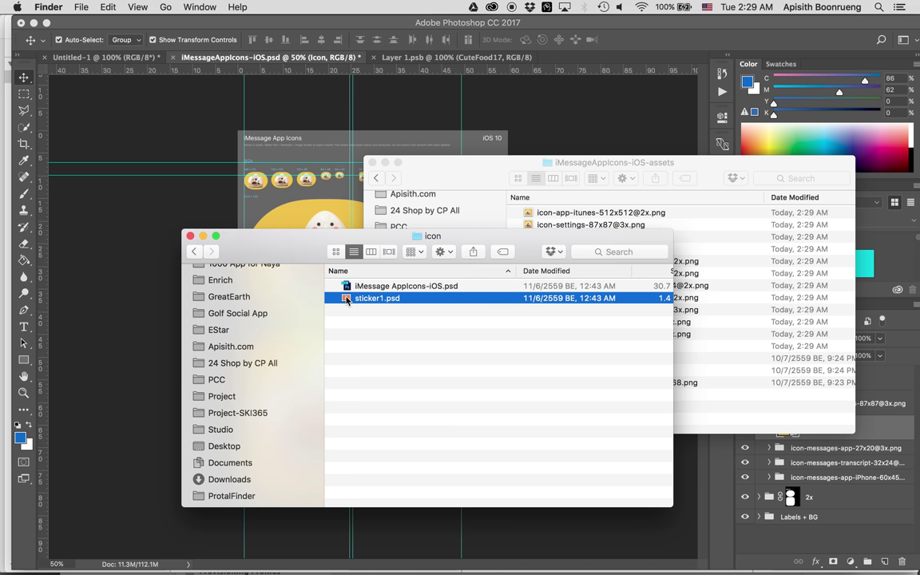
pyautogui.click(348, 286)
pyautogui.press('space')
pyautogui.press('space')
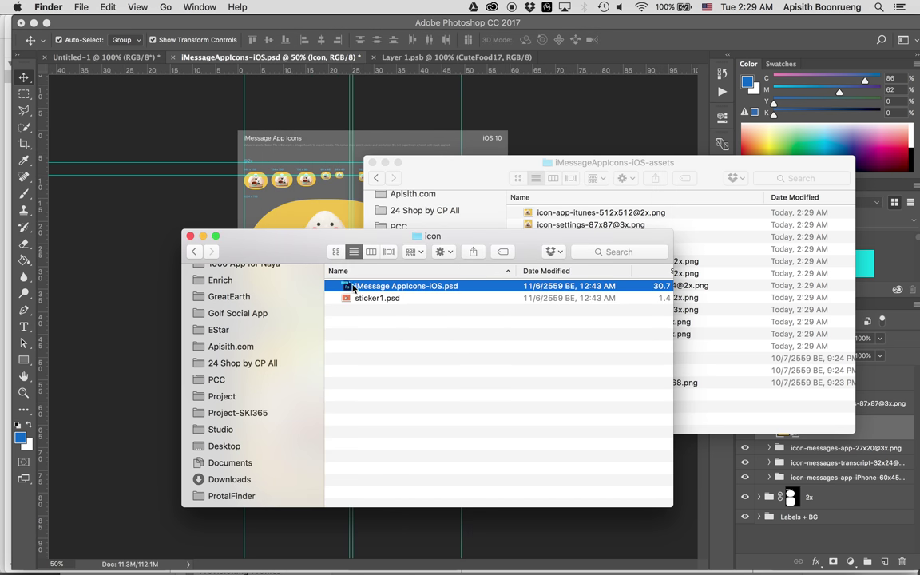
pyautogui.moveTo(314, 251); pyautogui.dragTo(364, 260)
pyautogui.press('space')
pyautogui.press('space')
# Open sticker1.psd from the icon folder in Photoshop, view it and return to Finder
pyautogui.click(402, 303)
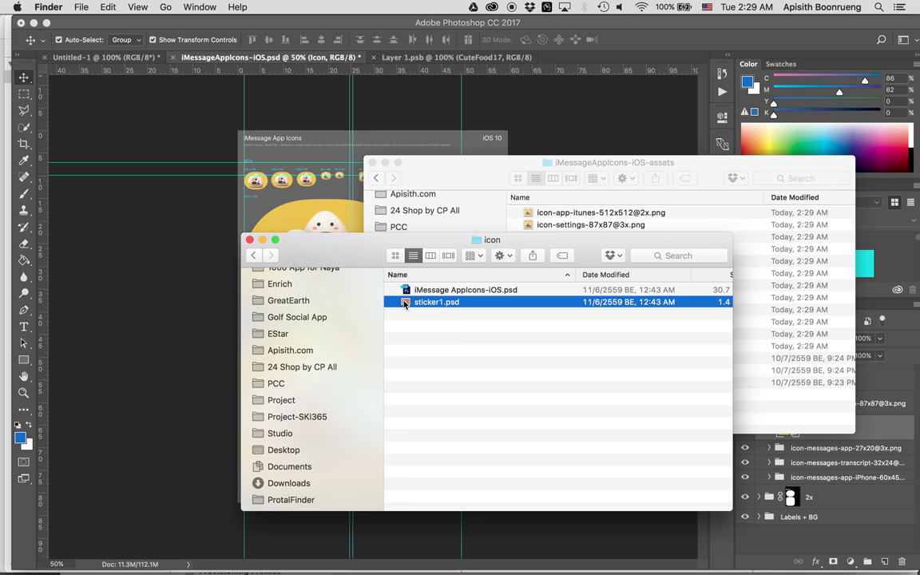
pyautogui.doubleClick(407, 302)
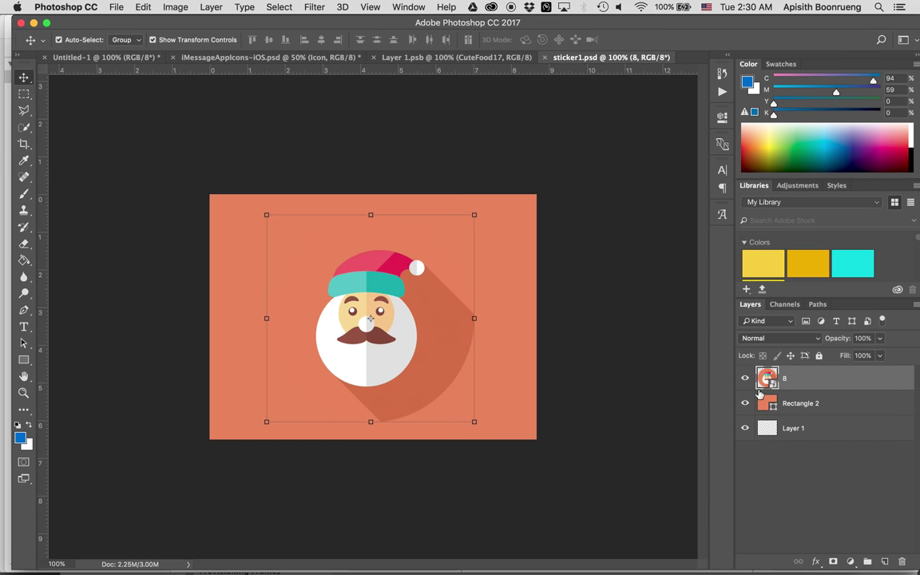
pyautogui.press('super+Tab')
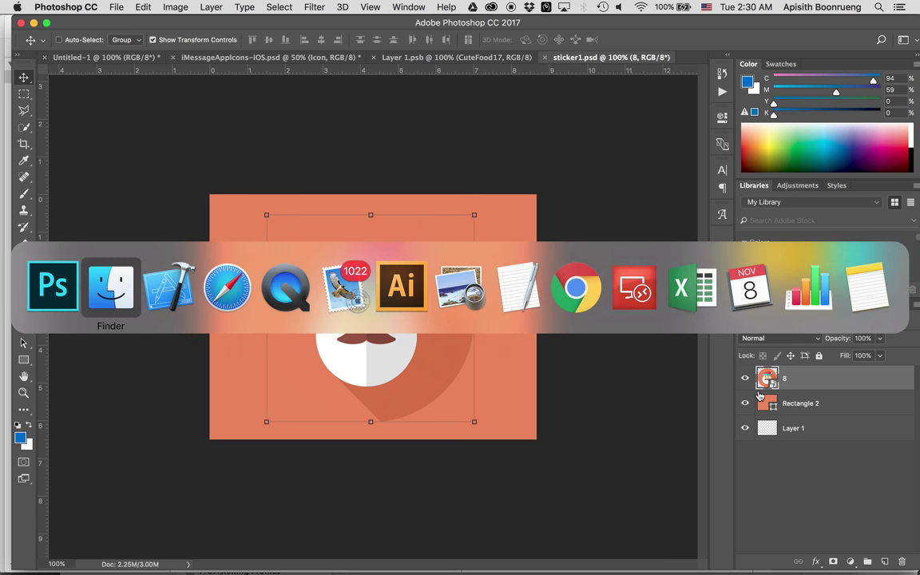
pyautogui.click(483, 290)
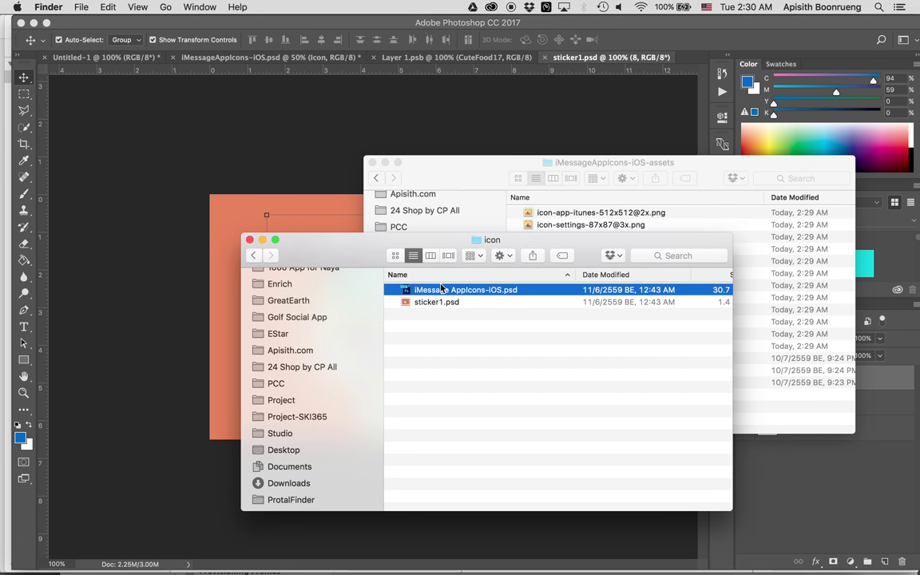
# Switch to Xcode and show the iMessage App Icon set in Stickers.xcstickers
pyautogui.click(450, 182)
pyautogui.press('super+Tab')
pyautogui.press('super+Tab')
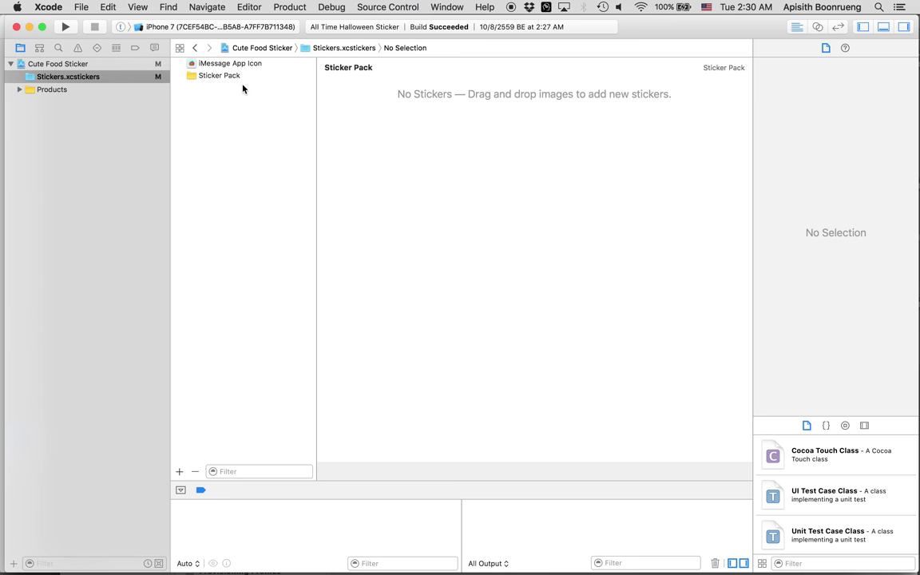
pyautogui.click(237, 64)
pyautogui.press('super+Tab')
pyautogui.press('super+Tab')
pyautogui.press('super+Tab')
pyautogui.press('super+shift+Tab')
pyautogui.press('super+shift+Tab')
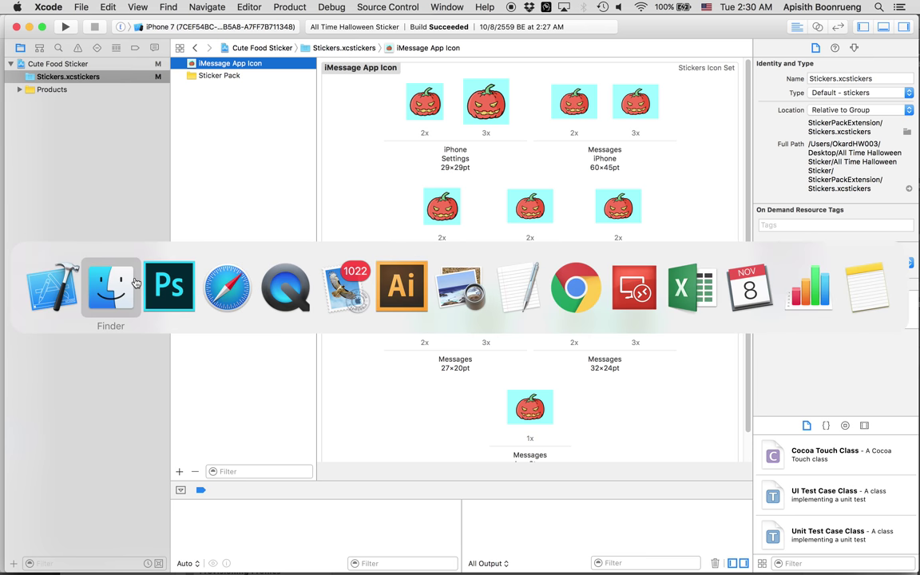
pyautogui.moveTo(441, 186); pyautogui.dragTo(273, 248)
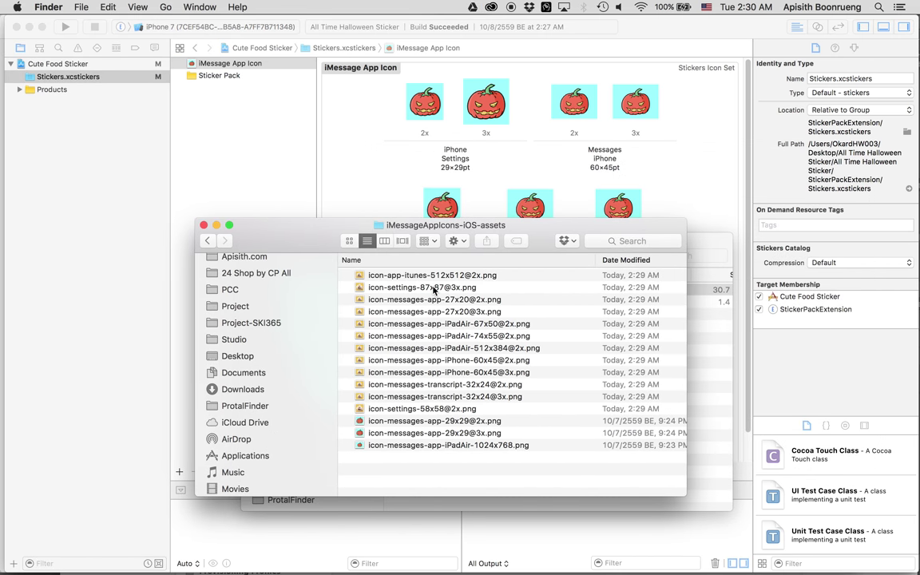
pyautogui.click(469, 419)
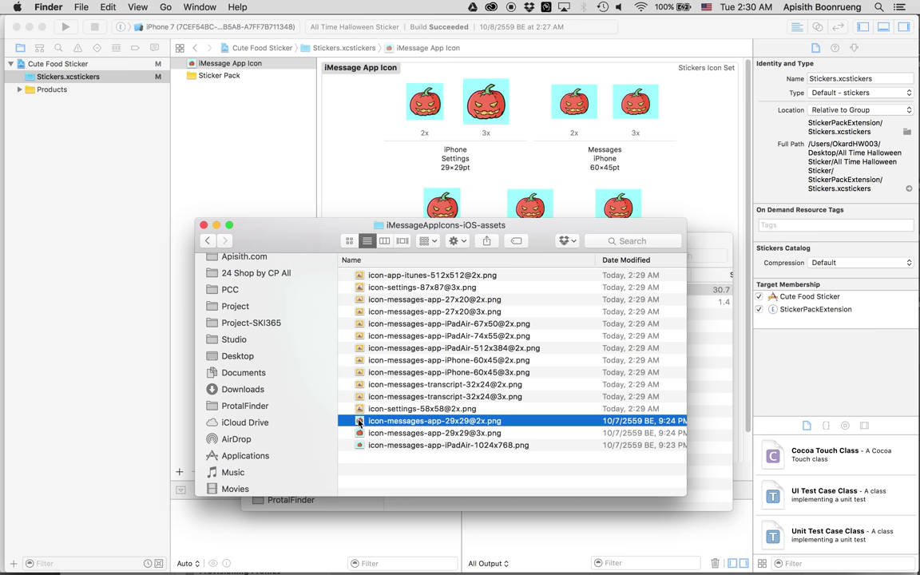
pyautogui.keyDown('shift'); pyautogui.click(382, 444); pyautogui.keyUp('shift')
pyautogui.rightClick(381, 445)
pyautogui.moveTo(535, 283)
pyautogui.click(607, 317)
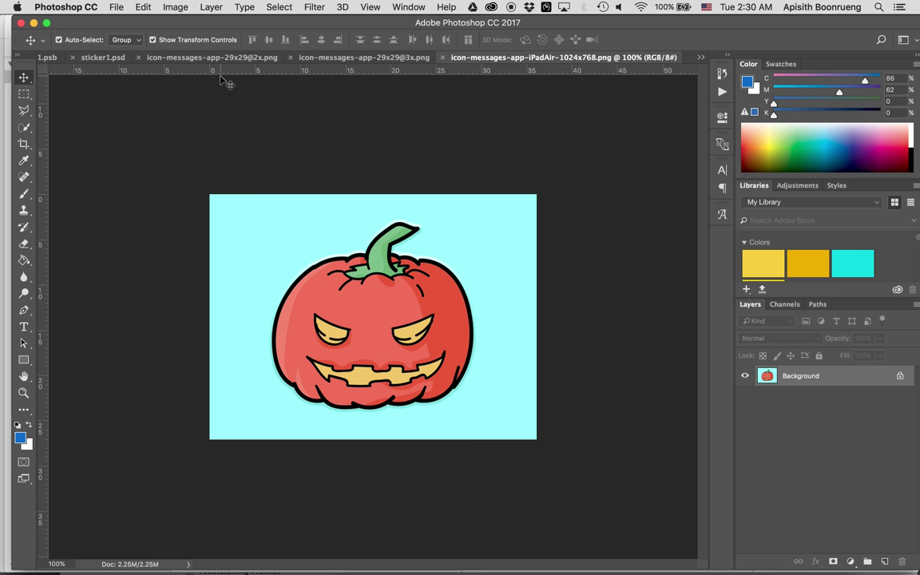
# Close sticker1.psd and bring up the Layer 1.psb document
pyautogui.click(104, 58)
pyautogui.press('super+w')
pyautogui.click(108, 57)
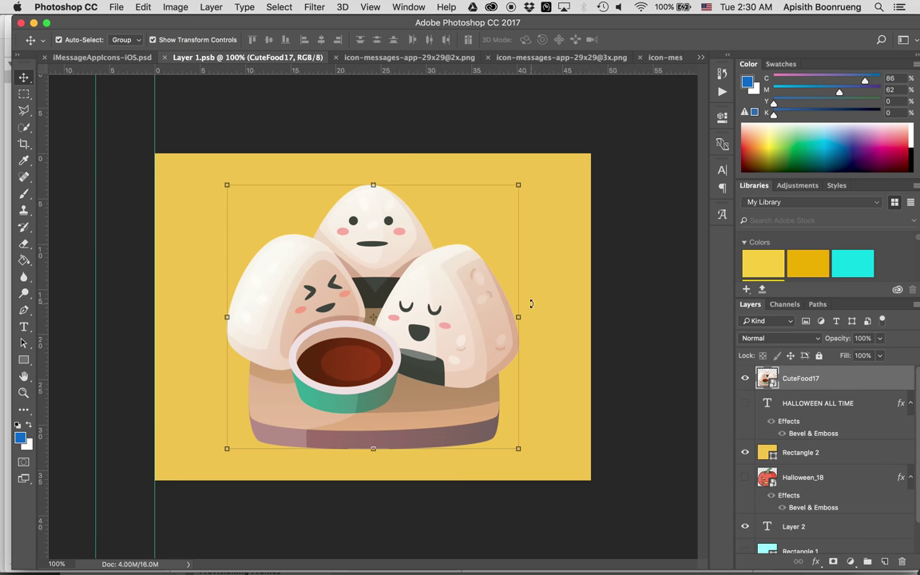
pyautogui.keyDown('shift'); pyautogui.click(799, 452); pyautogui.keyUp('shift')
pyautogui.rightClick(797, 452)
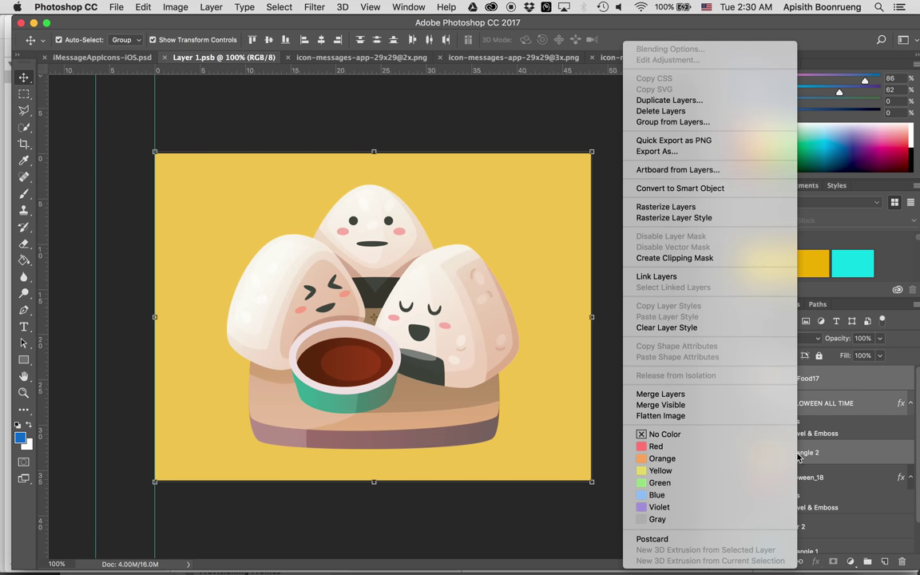
pyautogui.click(669, 100)
pyautogui.click(375, 288)
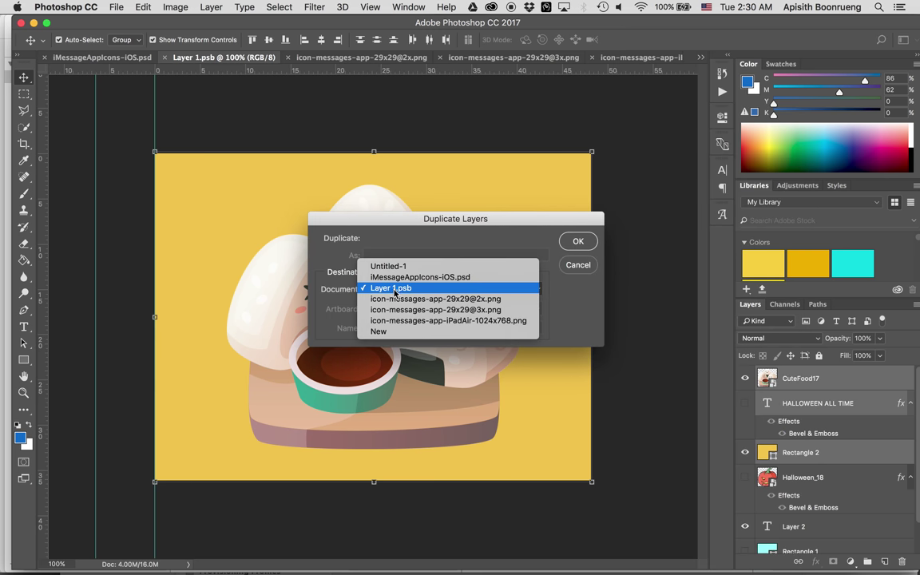
pyautogui.click(414, 309)
pyautogui.click(575, 242)
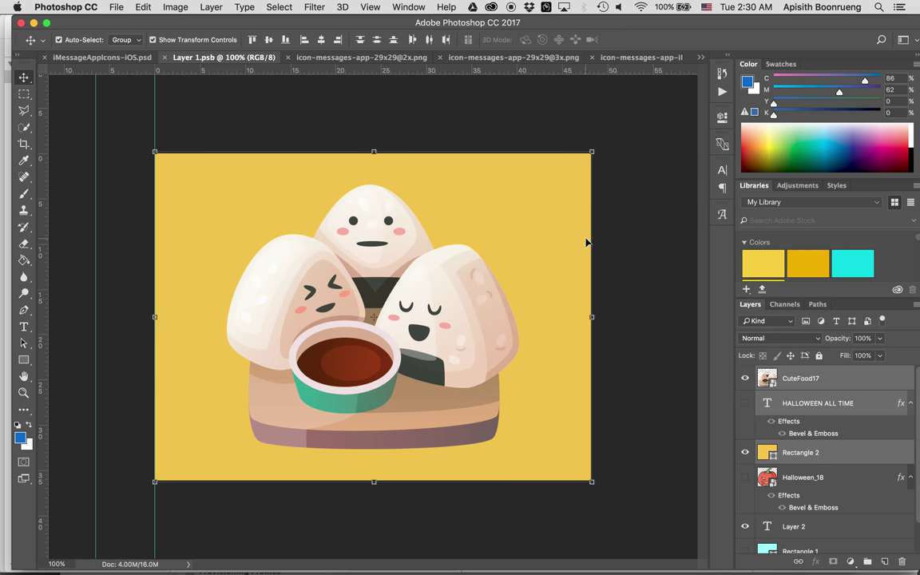
pyautogui.click(368, 57)
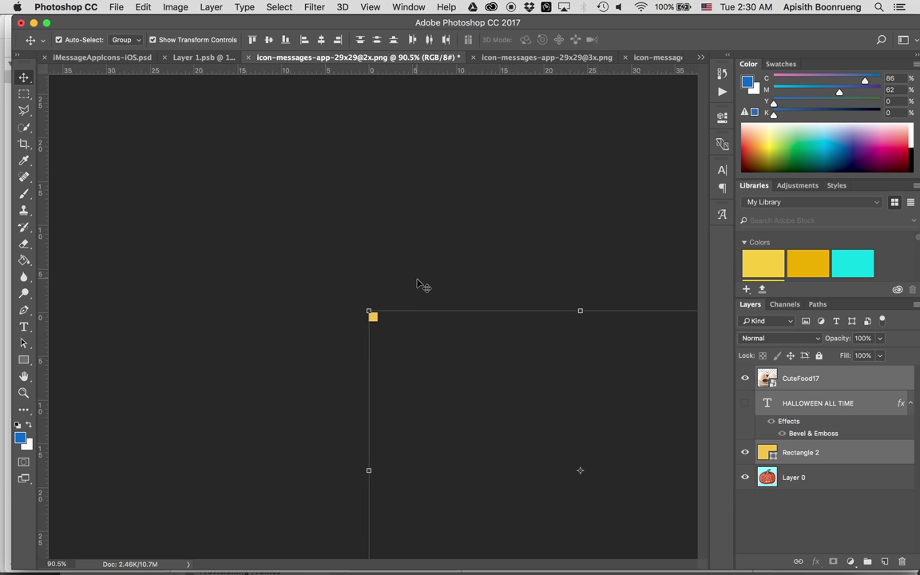
# Scale the duplicated layers to about 2.41%, centre them at X 14.50 px, Y 14.50 px, and apply the transformation
pyautogui.moveTo(583, 472); pyautogui.dragTo(376, 314)
pyautogui.press('super+1')
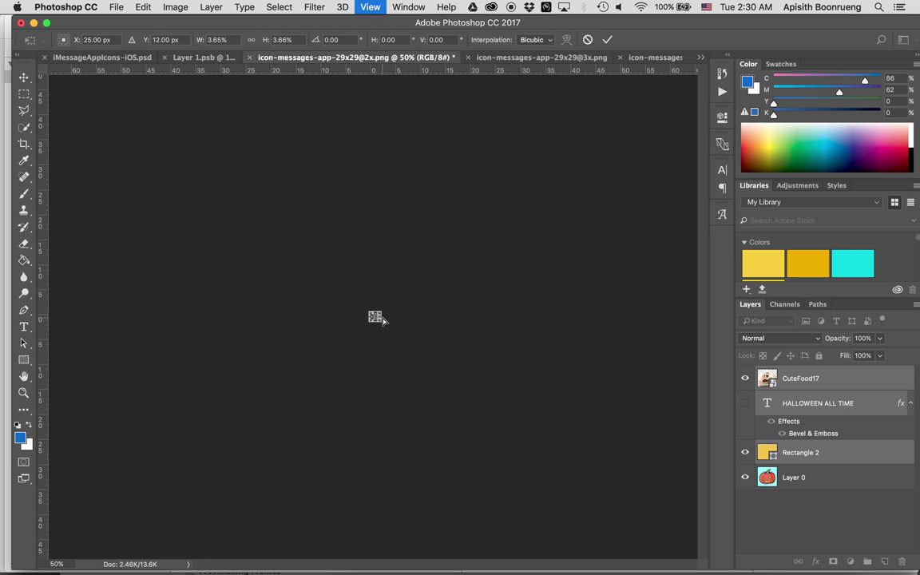
pyautogui.press('super+equal')
pyautogui.press('super+equal')
pyautogui.press('super+equal')
pyautogui.press('super+equal')
pyautogui.press('super+equal')
pyautogui.press('super+equal')
pyautogui.press('super+equal')
pyautogui.press('super+equal')
pyautogui.press('super+equal')
pyautogui.press('super+equal')
pyautogui.press('super+equal')
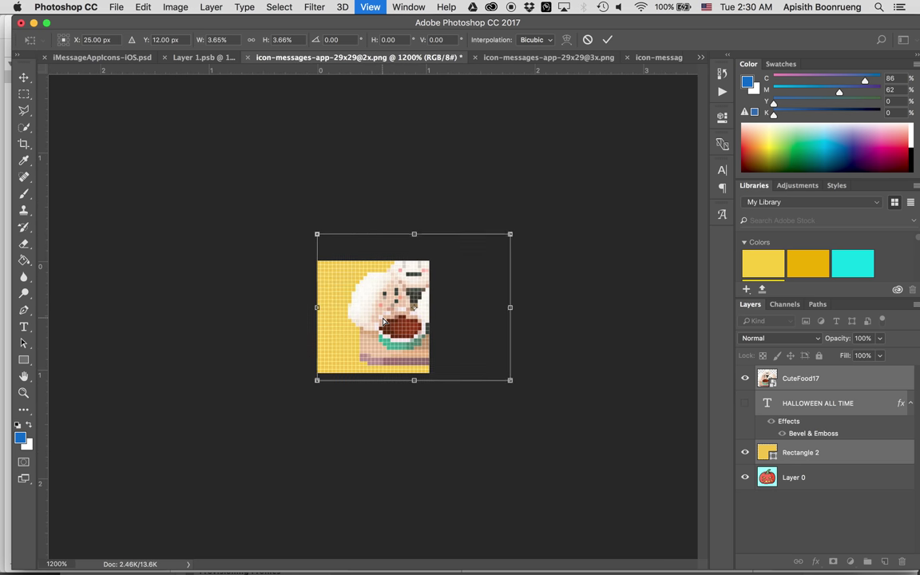
pyautogui.moveTo(383, 321); pyautogui.dragTo(304, 375)
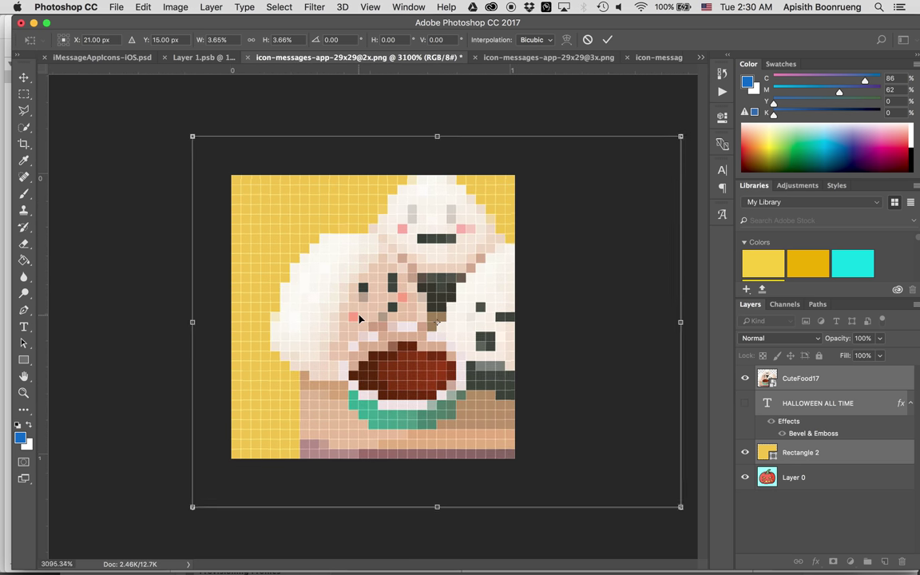
pyautogui.scroll(-2, 545, 392)
pyautogui.moveTo(639, 484); pyautogui.dragTo(496, 370)
pyautogui.moveTo(431, 292); pyautogui.dragTo(437, 341)
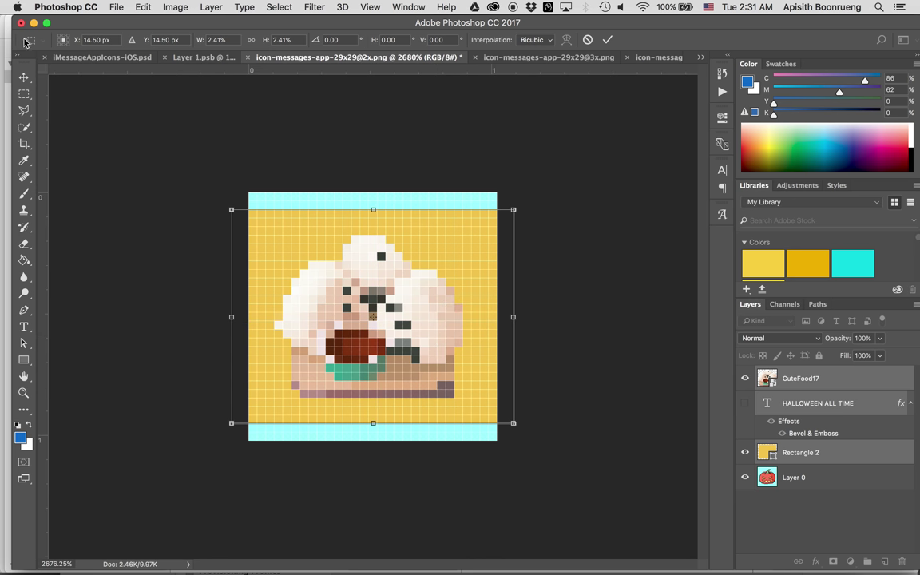
pyautogui.click(23, 76)
pyautogui.press('Return')
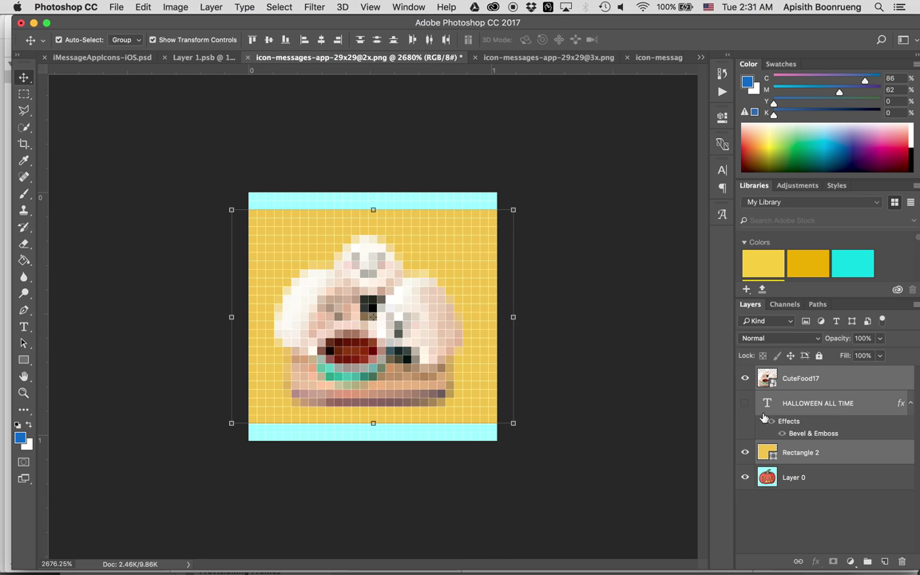
# Hide CuteFood17, stretch Rectangle 2 vertically to cover the whole icon canvas, and show CuteFood17 again
pyautogui.click(745, 379)
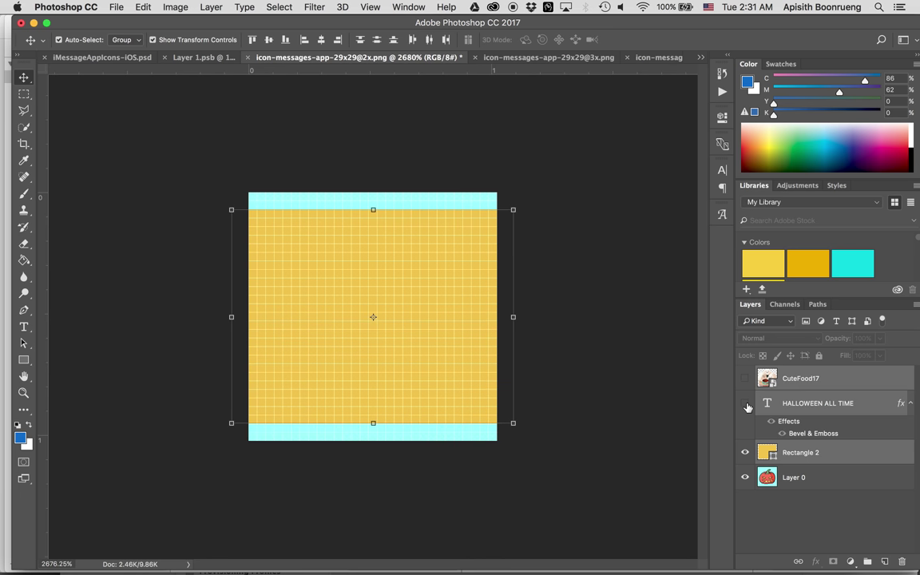
pyautogui.click(745, 453)
pyautogui.click(802, 453)
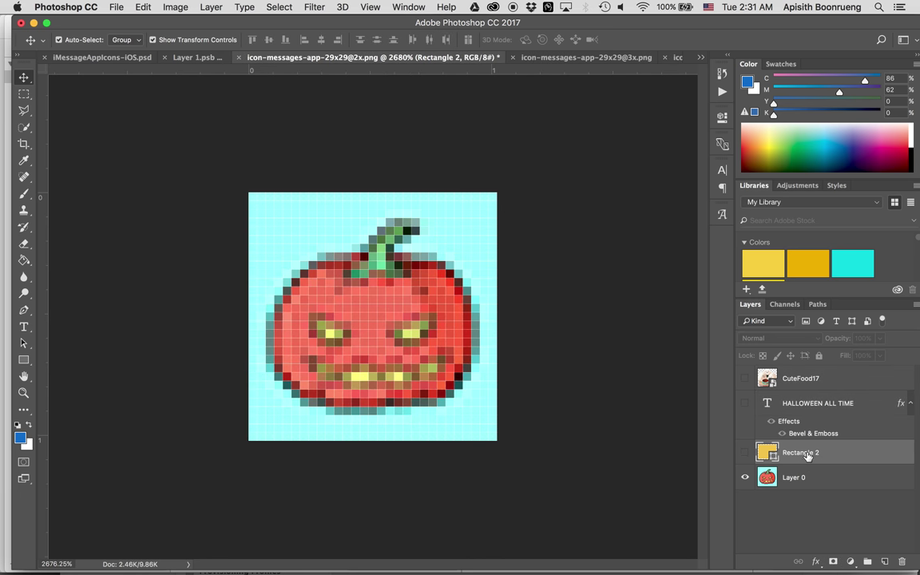
pyautogui.click(745, 453)
pyautogui.moveTo(371, 213); pyautogui.dragTo(374, 198)
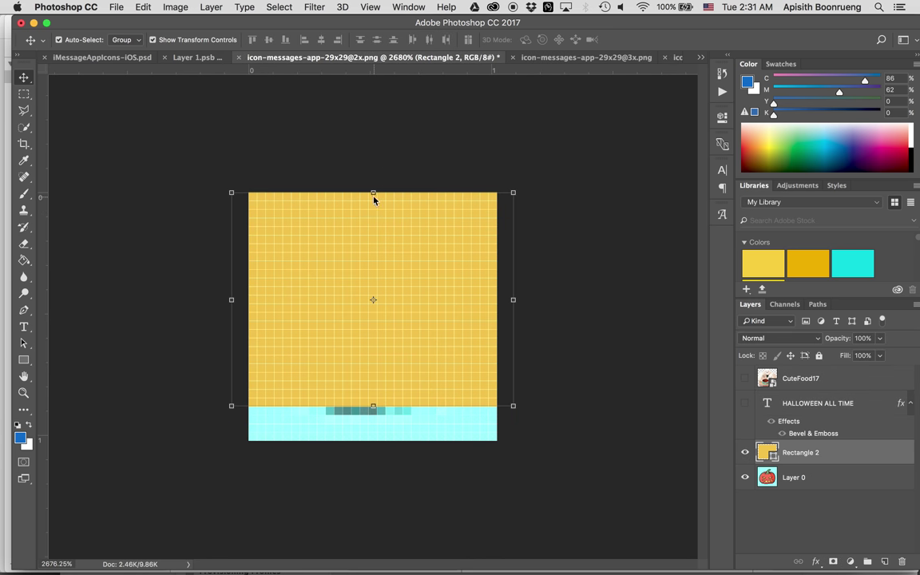
pyautogui.moveTo(377, 404); pyautogui.dragTo(371, 452)
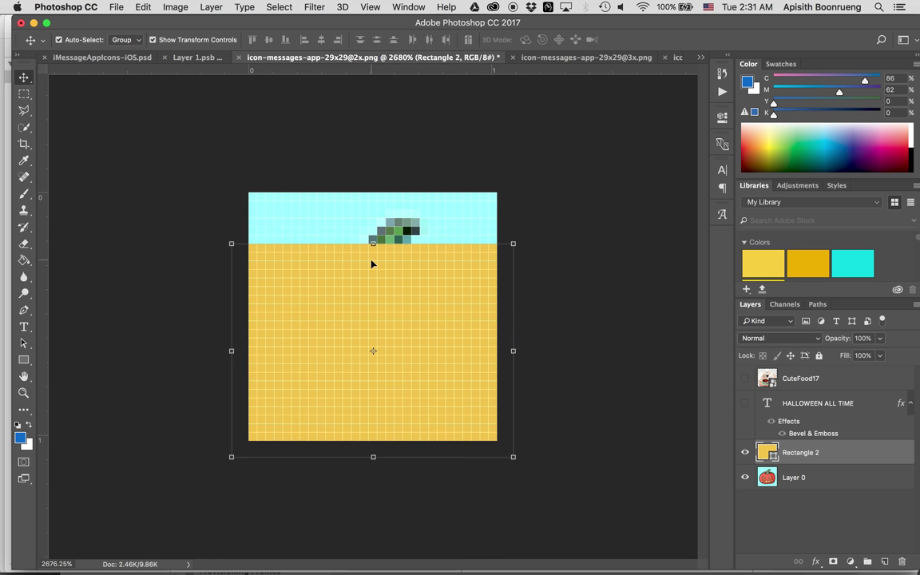
pyautogui.moveTo(373, 243); pyautogui.dragTo(372, 185)
pyautogui.click(24, 77)
pyautogui.press('Return')
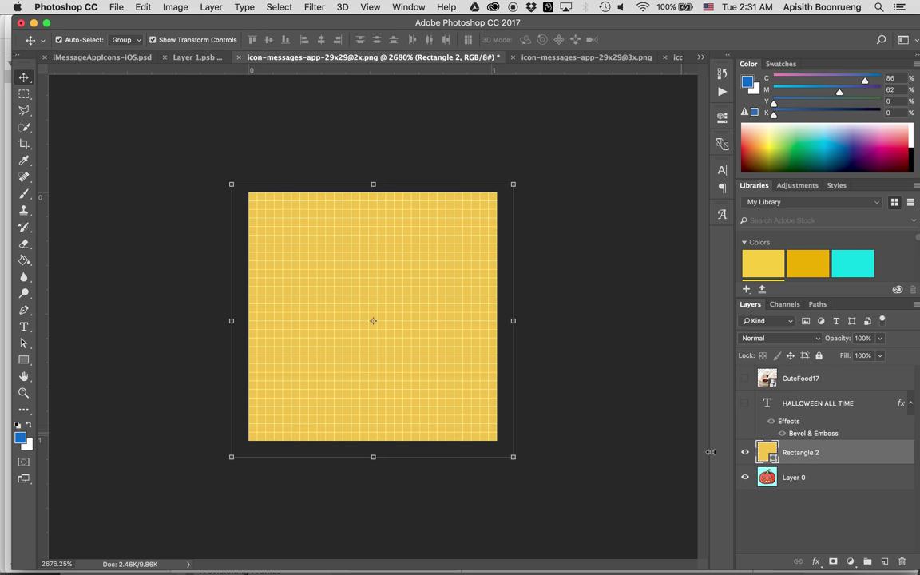
pyautogui.click(745, 378)
pyautogui.press('super+alt+shift+s')
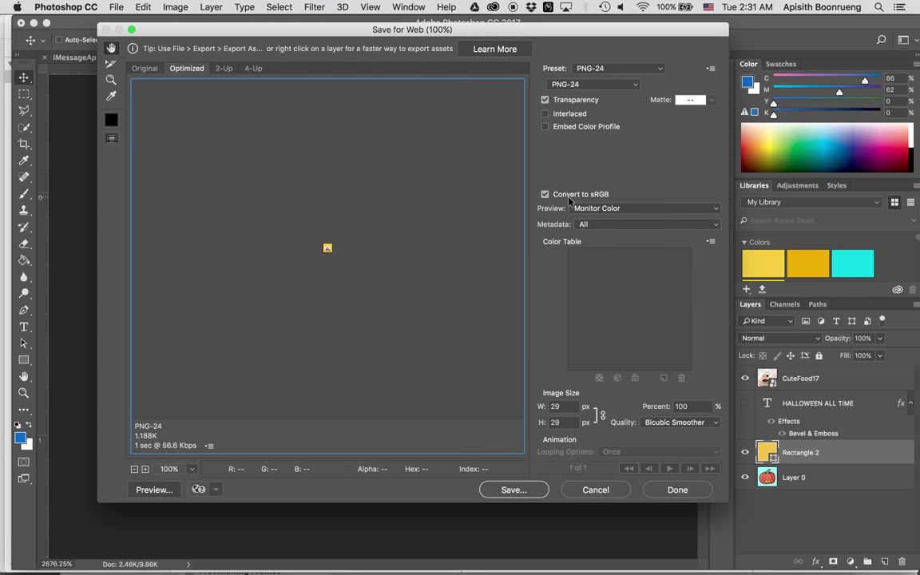
pyautogui.press('Return')
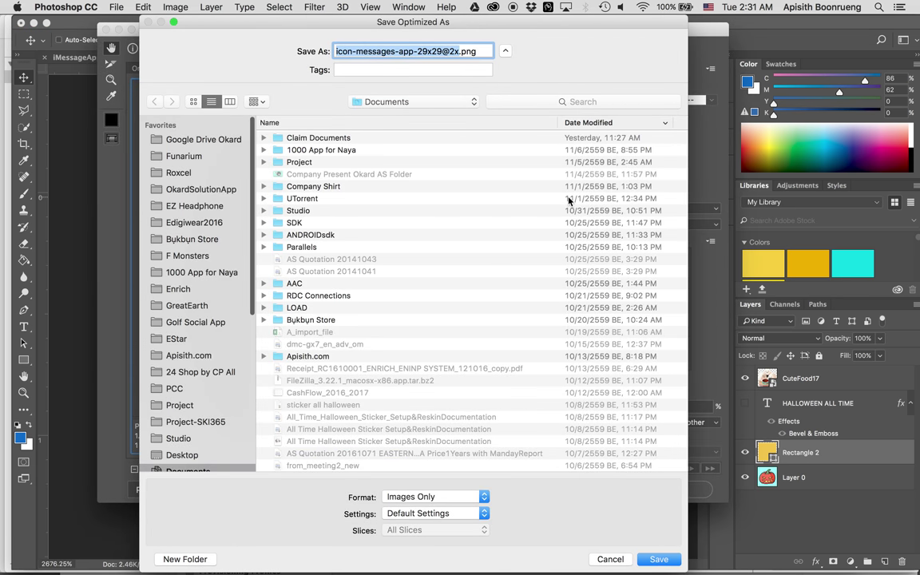
pyautogui.scroll(-1, 198, 405)
pyautogui.click(188, 436)
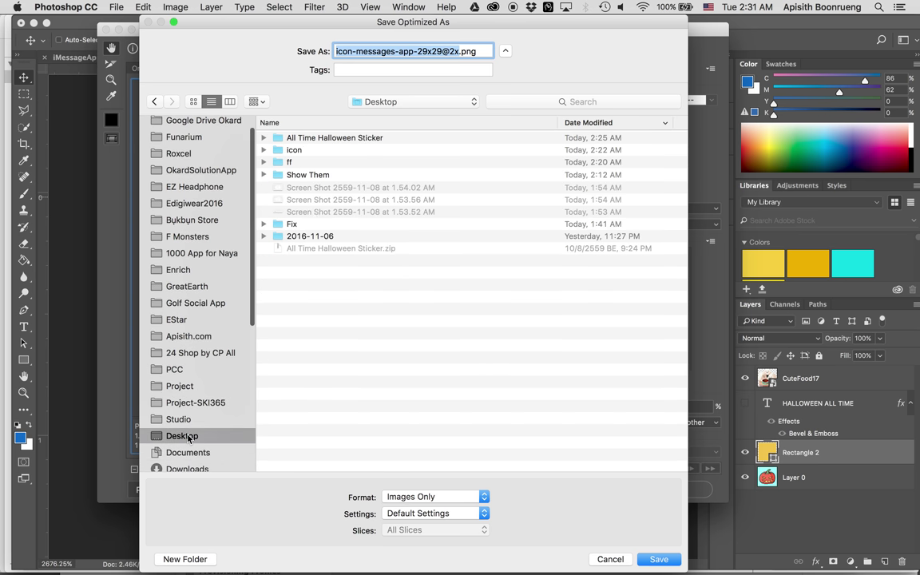
pyautogui.doubleClick(338, 139)
pyautogui.doubleClick(335, 175)
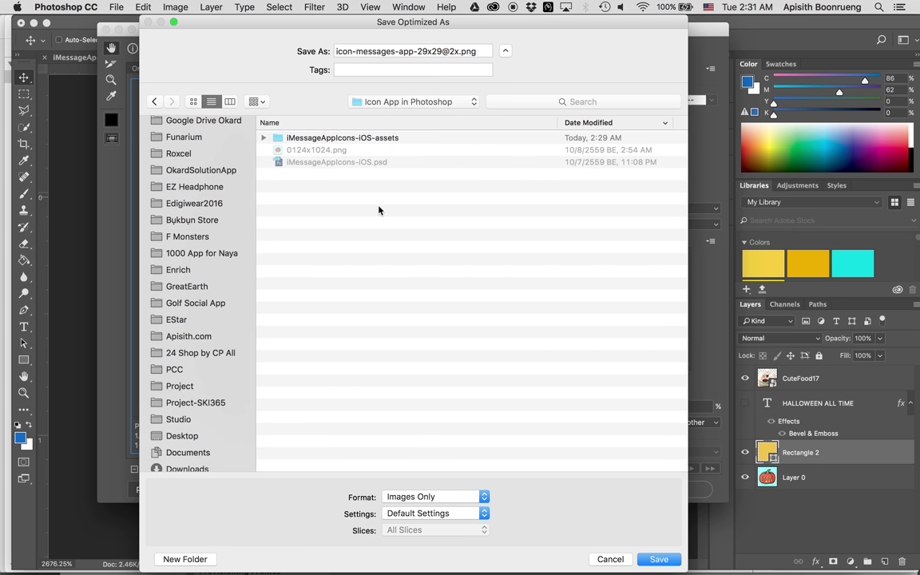
pyautogui.doubleClick(351, 138)
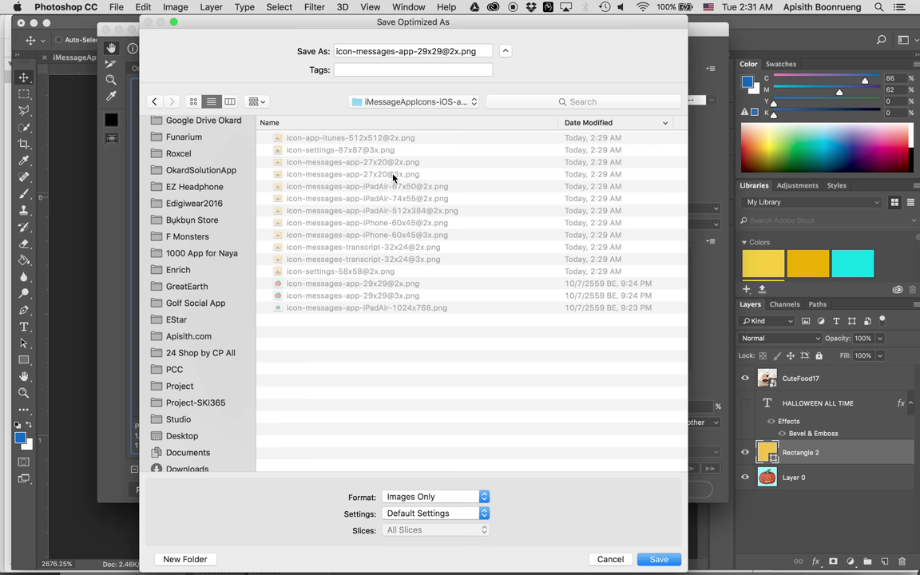
pyautogui.press('Return')
pyautogui.press('Return')
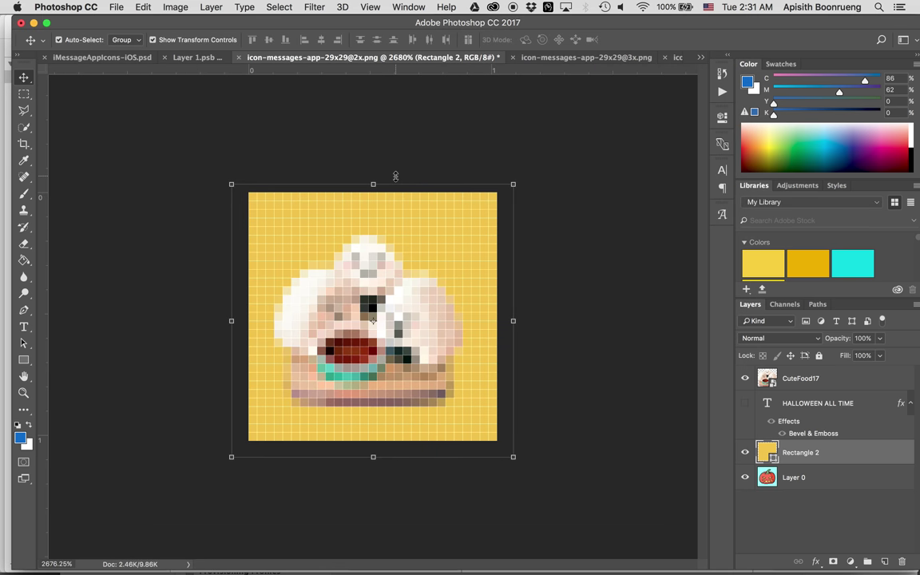
pyautogui.press('super+w')
pyautogui.click(416, 209)
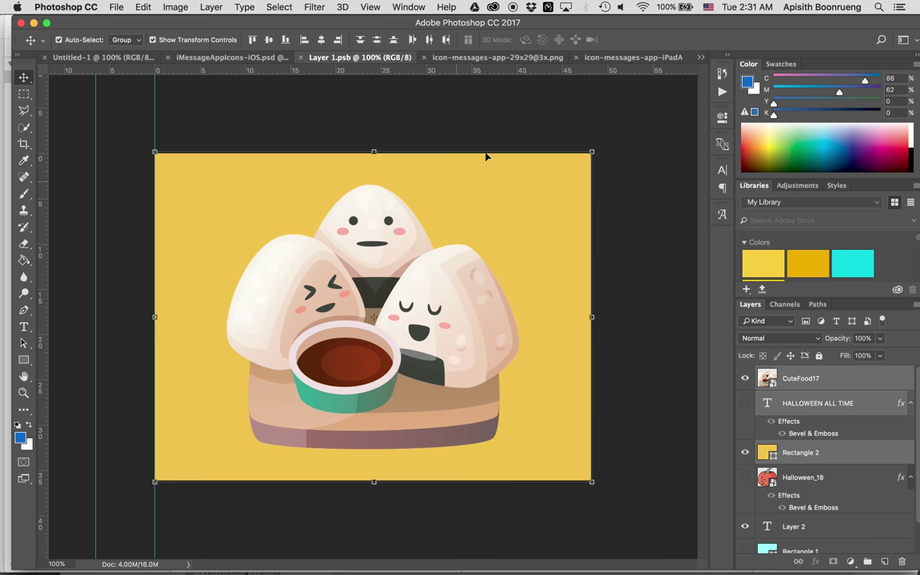
pyautogui.click(499, 59)
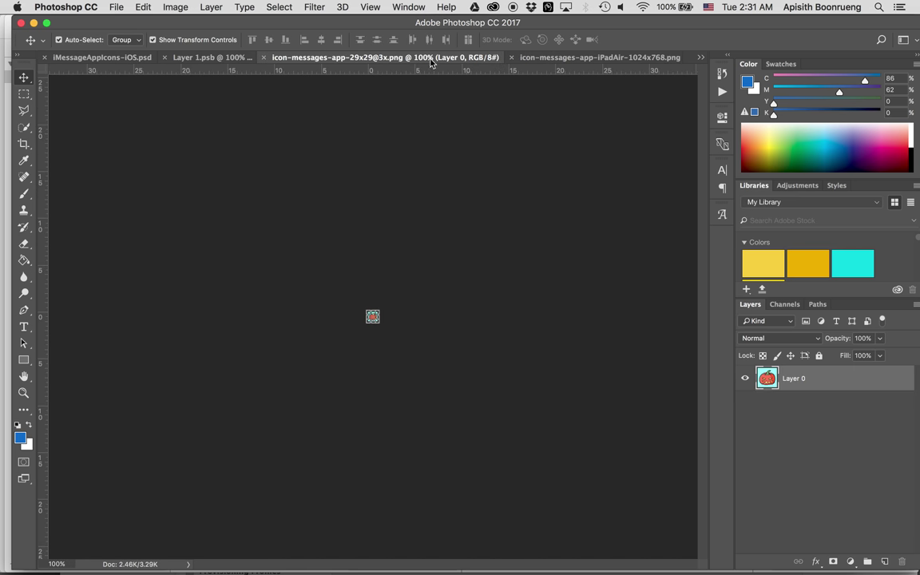
pyautogui.click(213, 59)
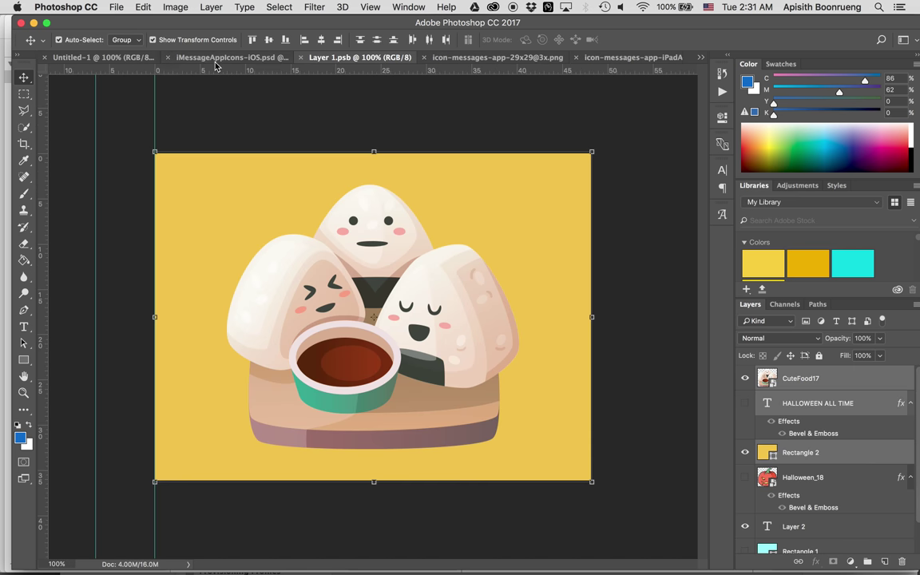
pyautogui.rightClick(788, 378)
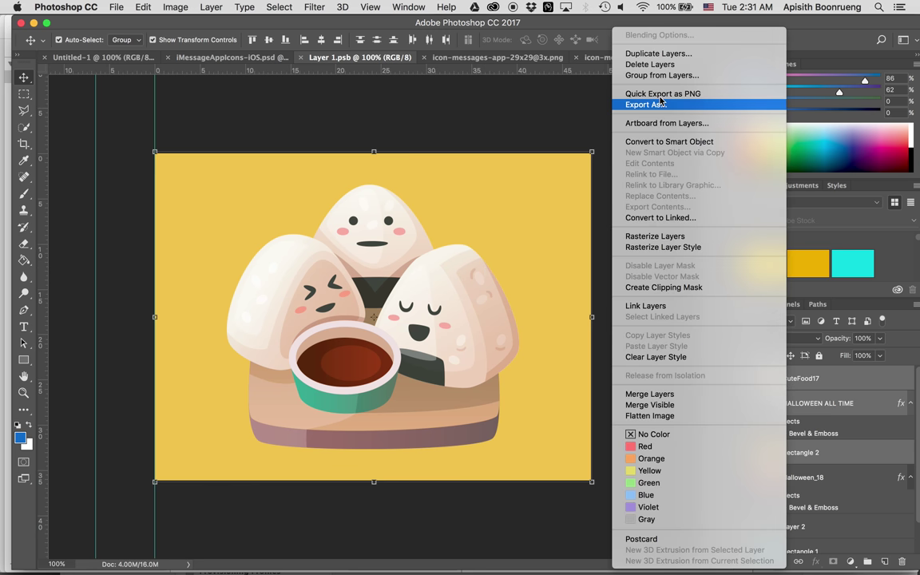
pyautogui.click(660, 53)
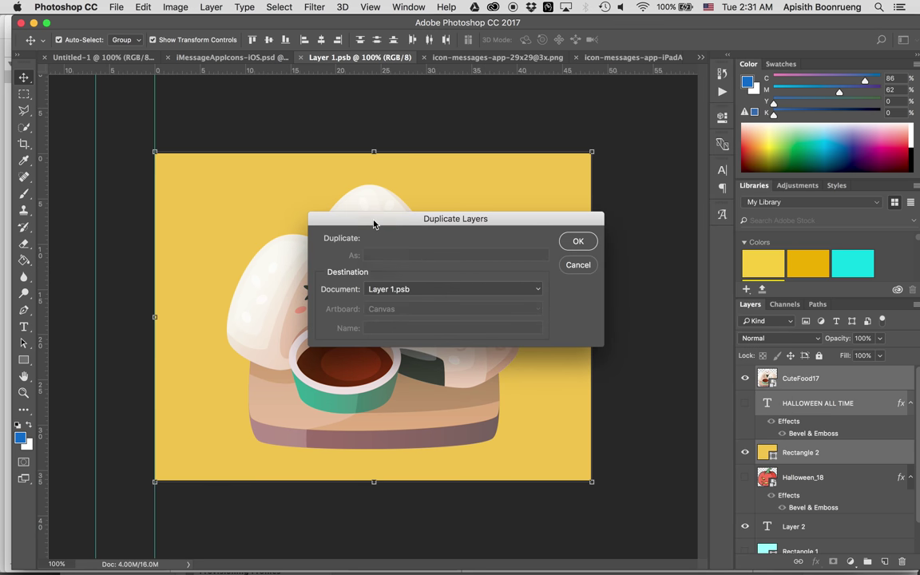
pyautogui.click(386, 290)
pyautogui.click(421, 300)
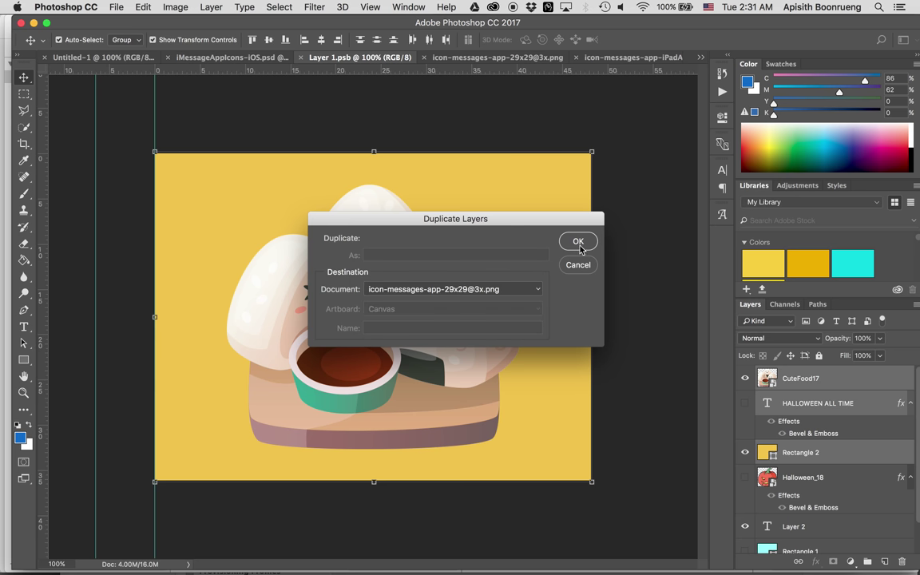
pyautogui.click(578, 243)
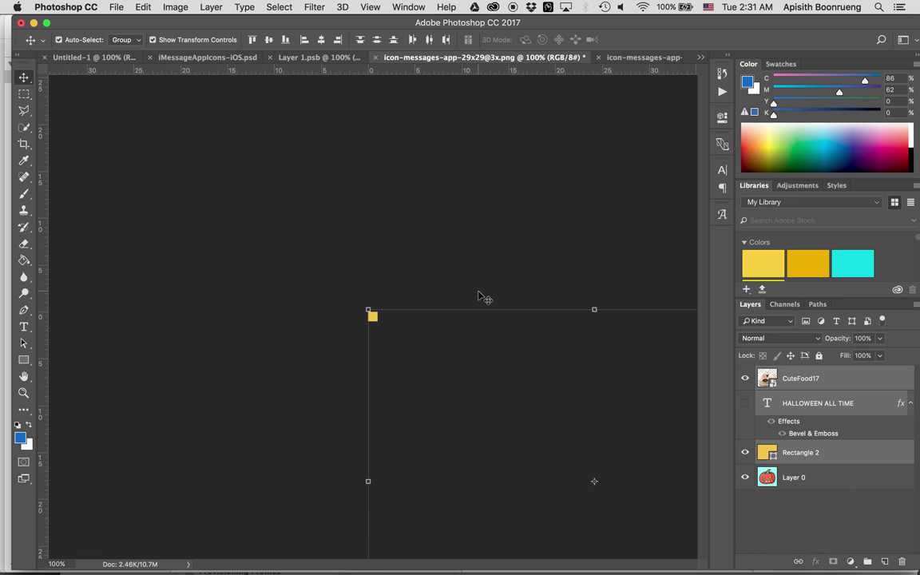
pyautogui.scroll(-5, 439, 294)
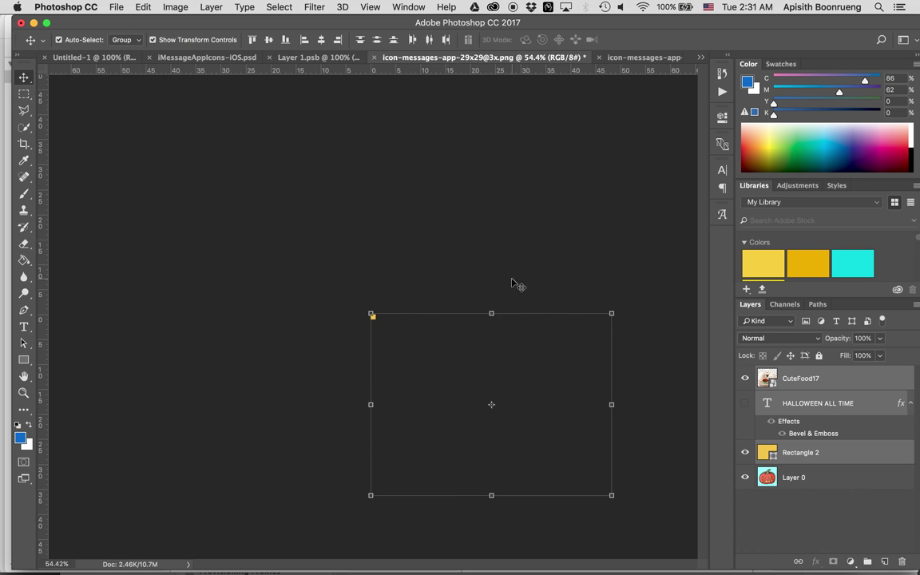
pyautogui.moveTo(612, 496); pyautogui.dragTo(391, 321)
pyautogui.scroll(8, 391, 321)
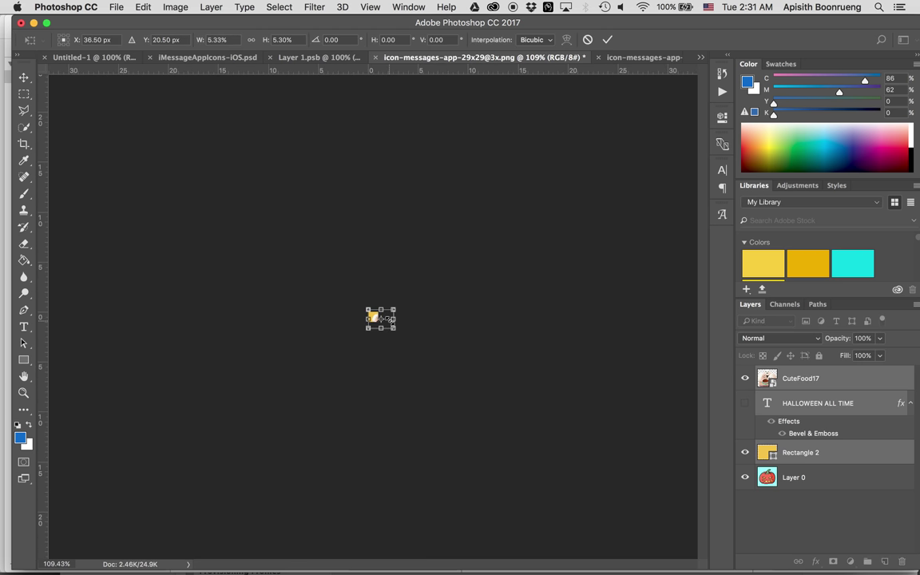
pyautogui.scroll(6, 310, 425)
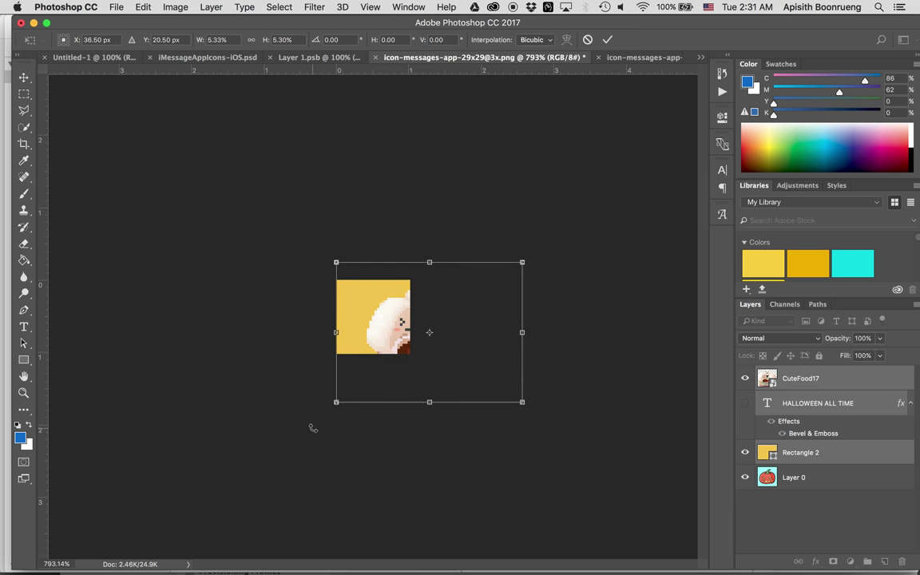
pyautogui.moveTo(440, 359); pyautogui.dragTo(388, 320)
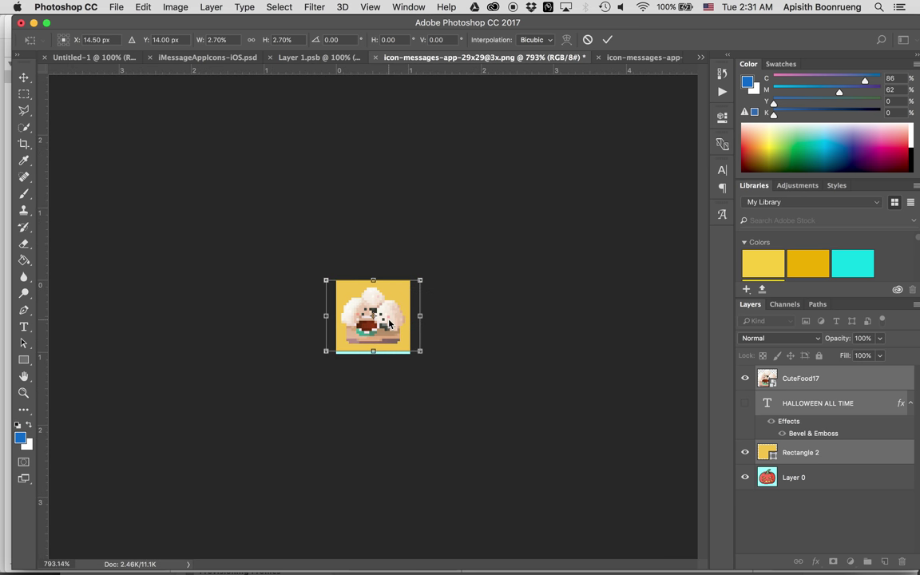
pyautogui.click(24, 76)
pyautogui.click(567, 208)
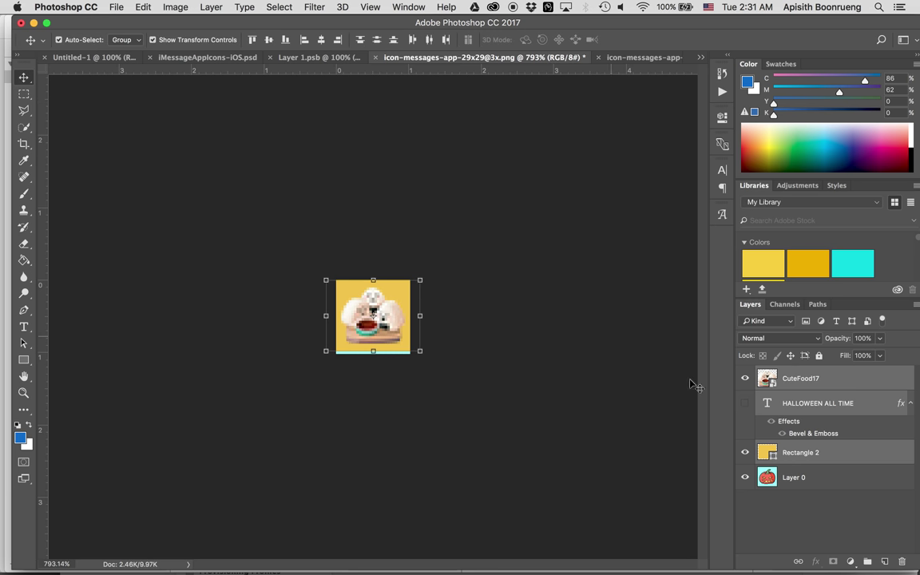
# Stretch Rectangle 2 downward to 121.43% height so it covers the icon canvas, and apply the transformation
pyautogui.click(857, 484)
pyautogui.click(835, 462)
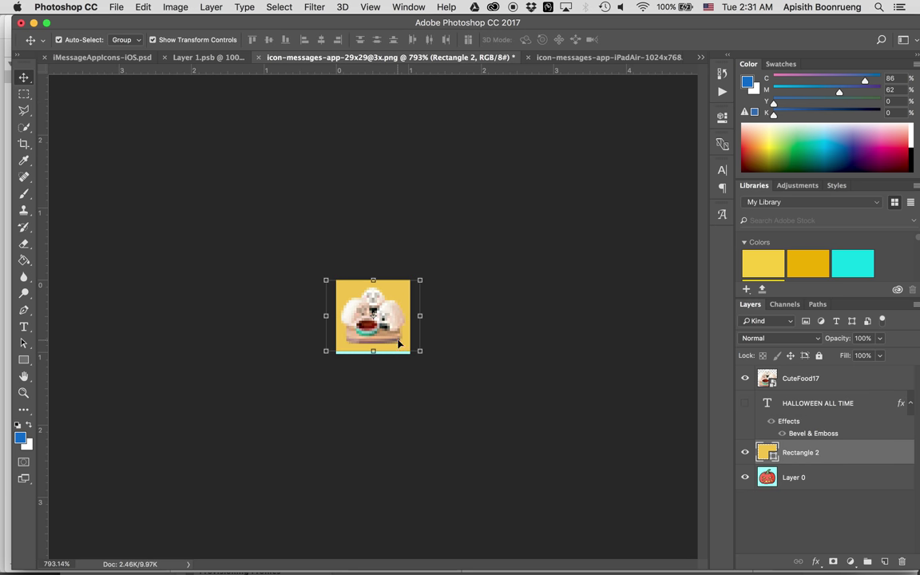
pyautogui.click(372, 353)
pyautogui.moveTo(372, 353); pyautogui.dragTo(372, 366)
pyautogui.click(24, 78)
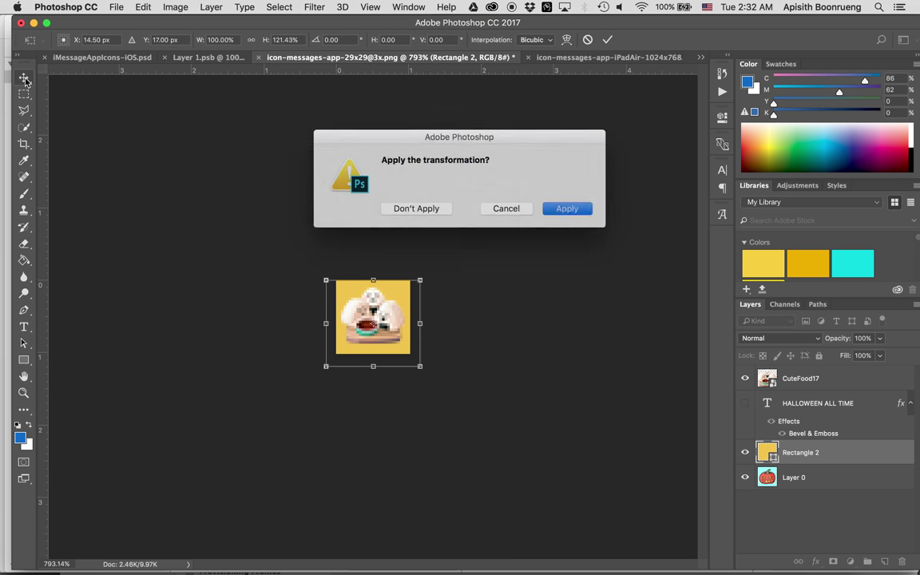
pyautogui.press('Return')
pyautogui.press('super+alt+shift+s')
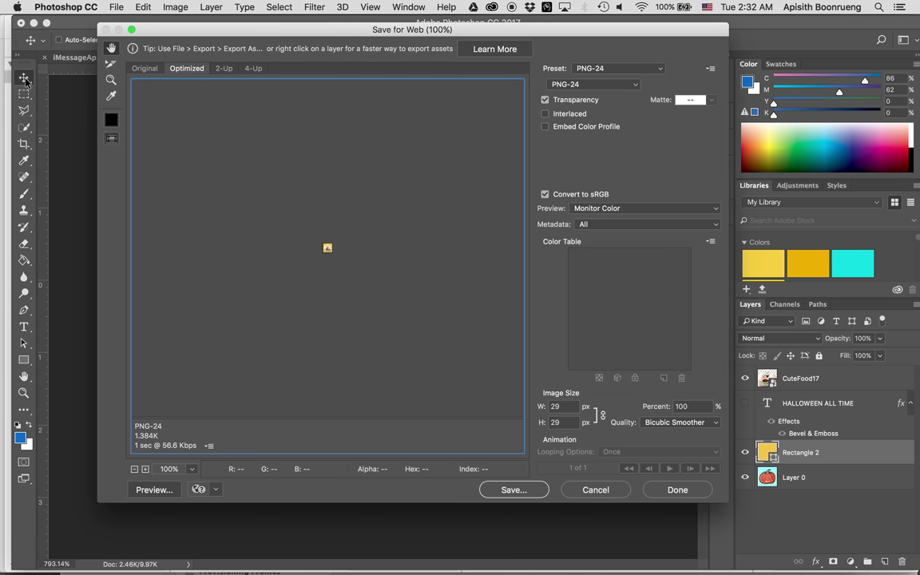
pyautogui.press('Return')
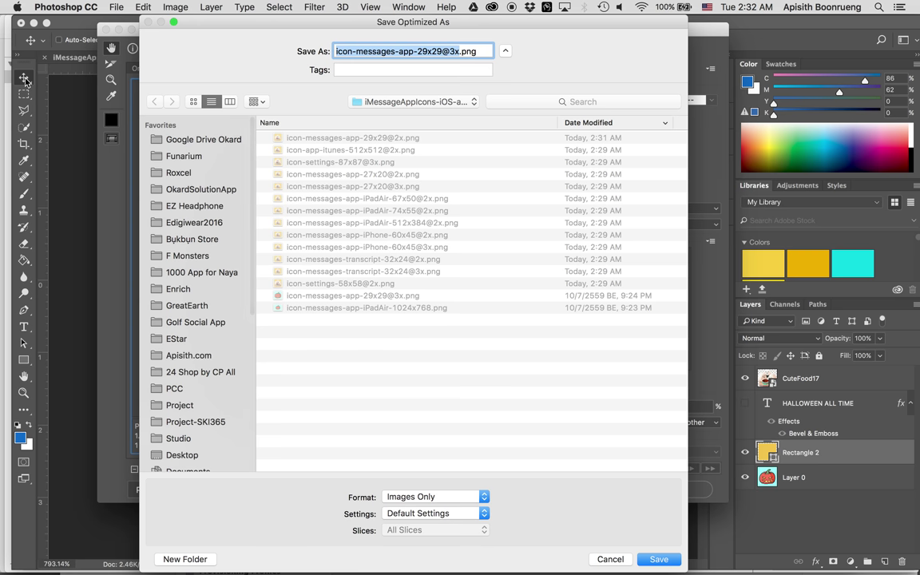
pyautogui.press('Return')
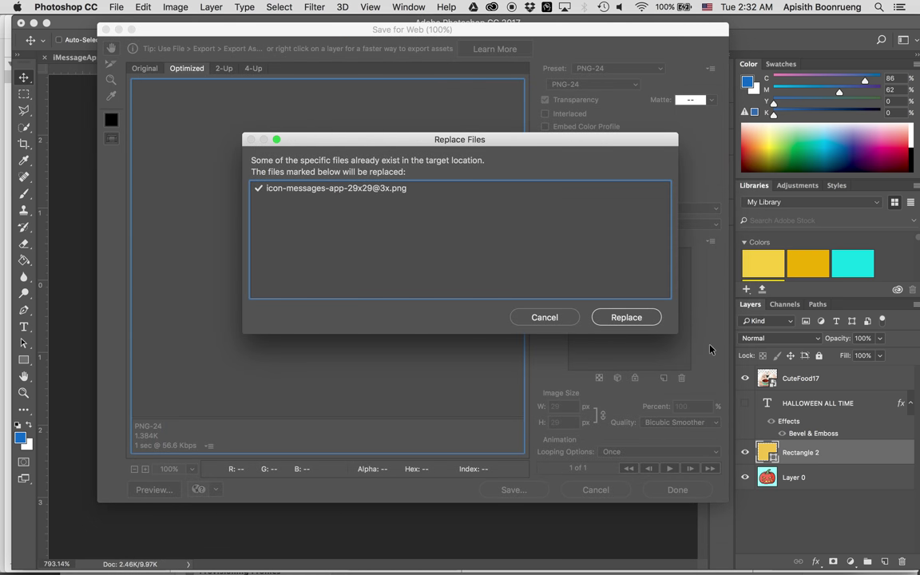
pyautogui.click(645, 319)
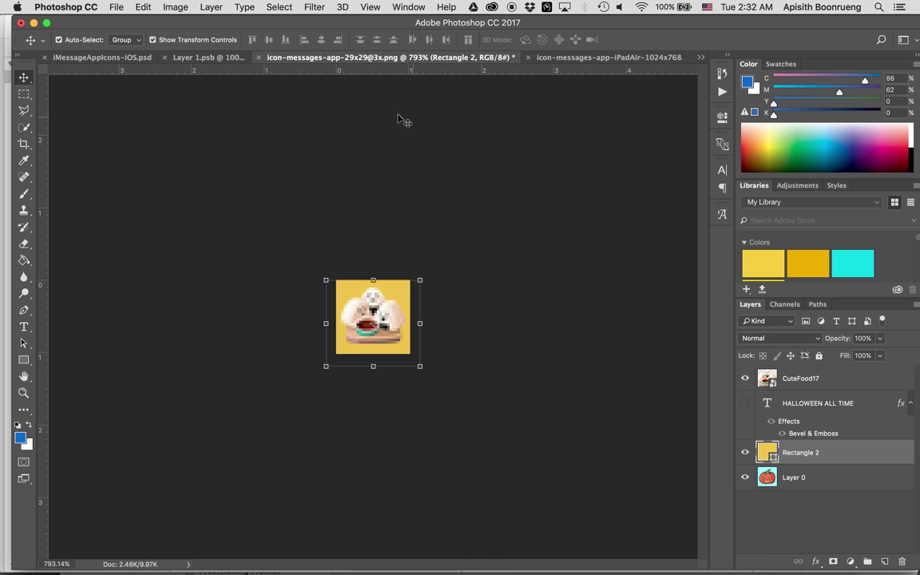
pyautogui.click(258, 57)
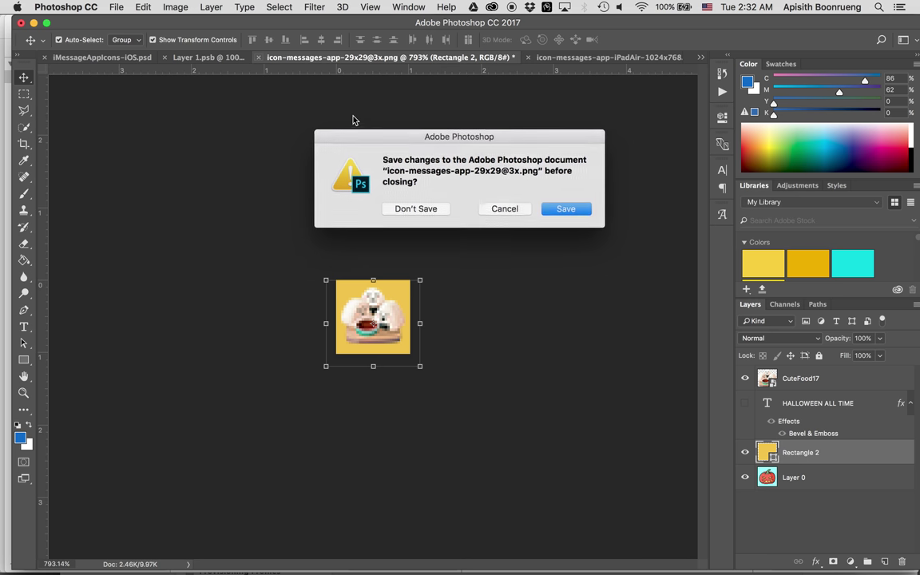
pyautogui.click(397, 209)
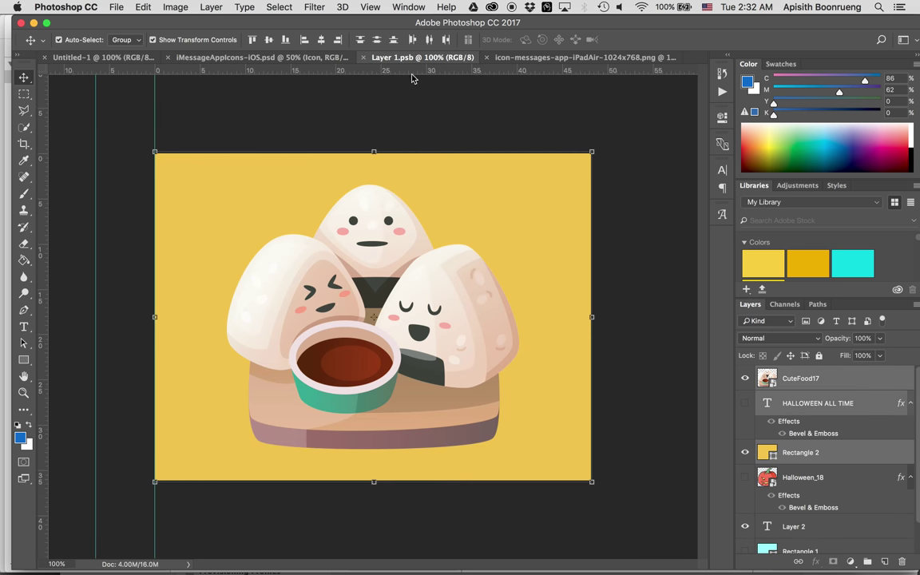
# Duplicate the selected CuteFood17 to Rectangle 2 layers from Layer 1.psb into icon-messages-app-iPadAir-1024x768.png
pyautogui.rightClick(818, 380)
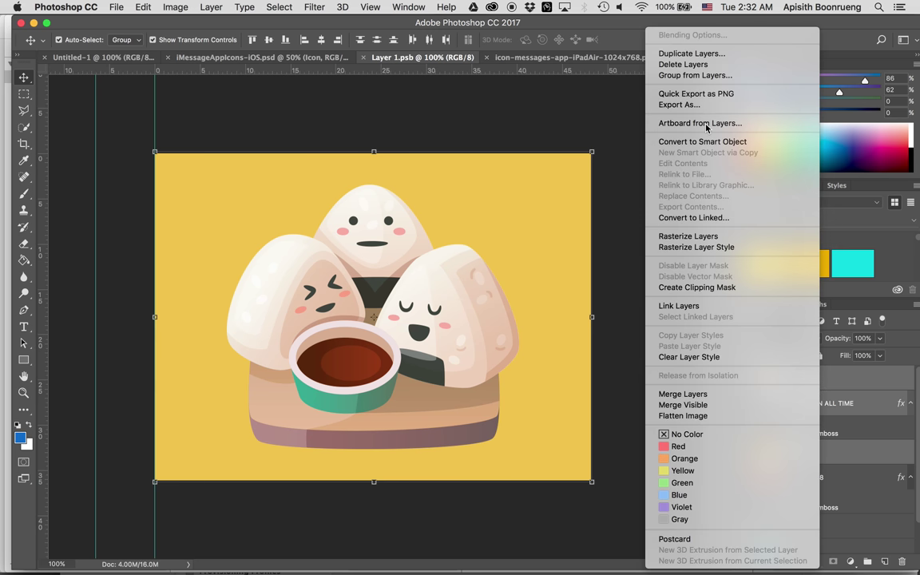
pyautogui.click(687, 53)
pyautogui.click(403, 291)
pyautogui.click(407, 296)
pyautogui.click(577, 242)
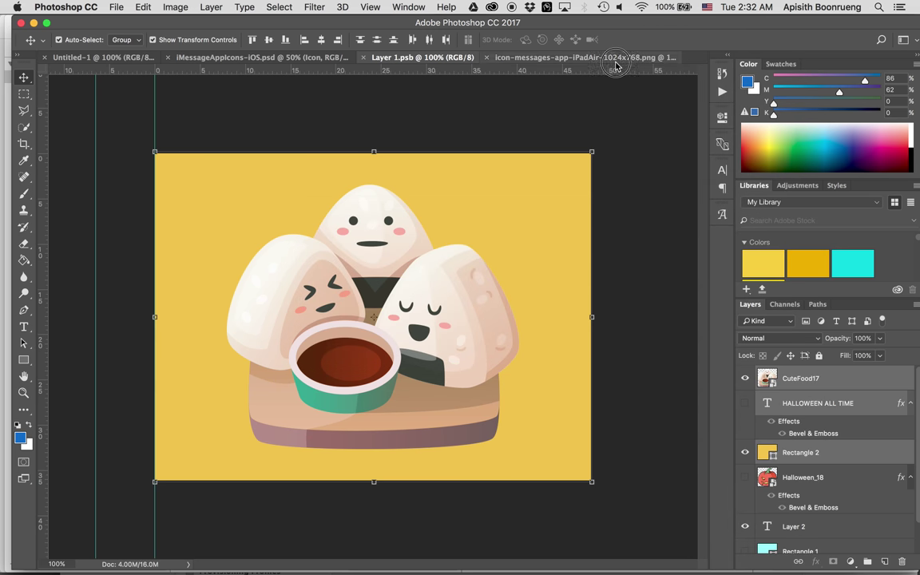
# In icon-messages-app-iPadAir-1024x768.png, scale the duplicated layers down to fit the 1024 x 768 px canvas and apply the transformation
pyautogui.click(615, 60)
pyautogui.moveTo(646, 522); pyautogui.dragTo(536, 439)
pyautogui.click(25, 77)
pyautogui.press('Return')
# Save for Web as PNG-24 over the existing icon-messages-app-iPadAir-1024x768.png in iMessageAppIcons-iOS-assets
pyautogui.press('super+shift+s')
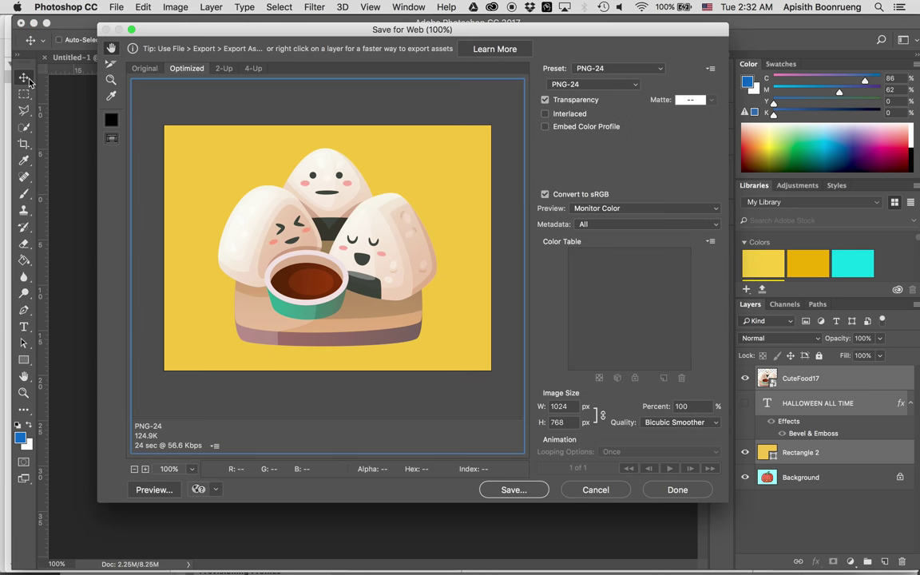
pyautogui.press('Return')
pyautogui.press('Return')
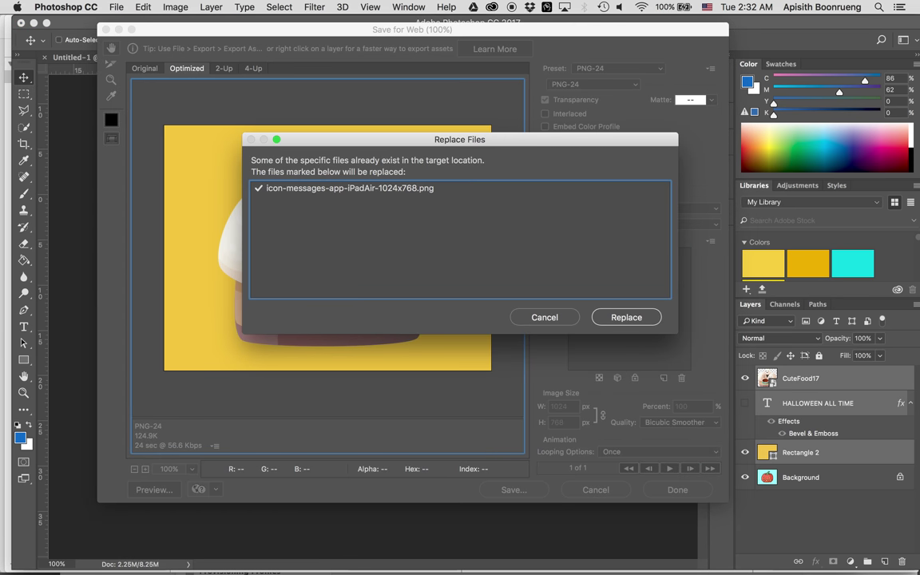
pyautogui.press('Return')
# Switch to the iMessageAppIcons-iOS-assets folder in Finder over the Xcode project and sort its files by name
pyautogui.press('super+Tab')
pyautogui.press('super+Tab')
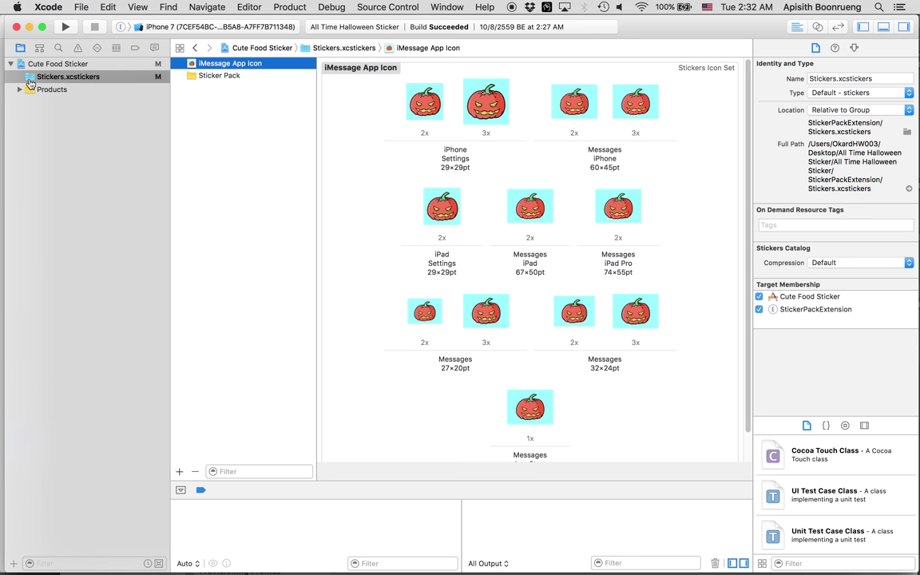
pyautogui.press('super+Tab')
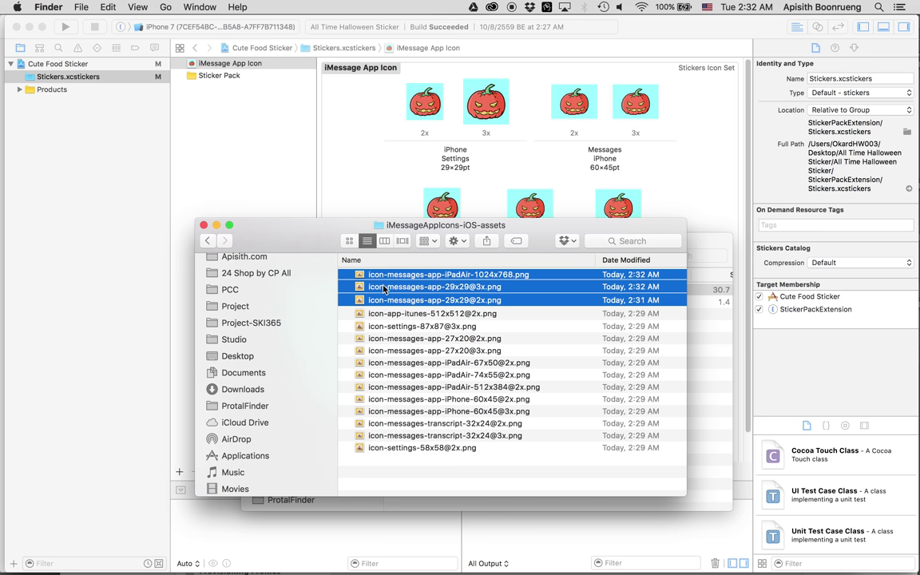
pyautogui.click(423, 448)
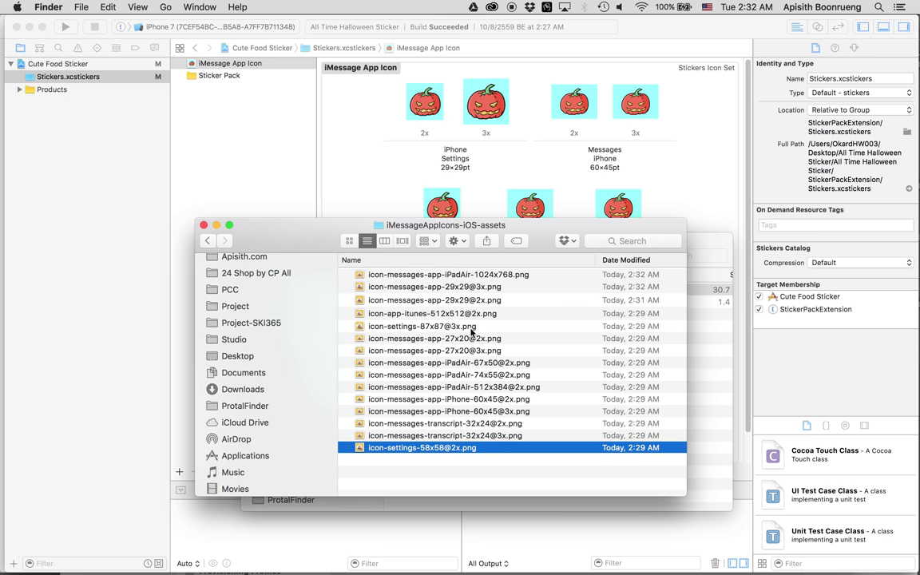
pyautogui.hscroll(2, 539, 276)
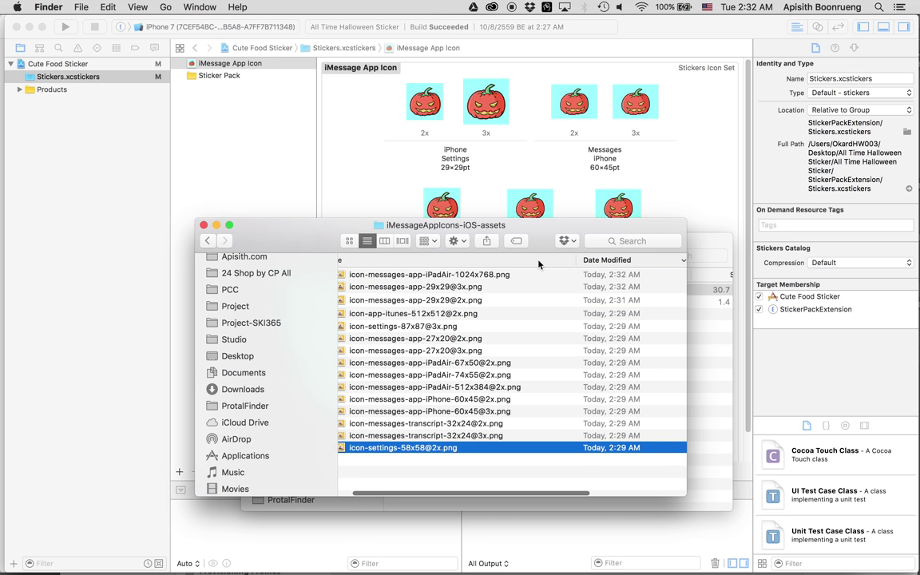
pyautogui.click(539, 261)
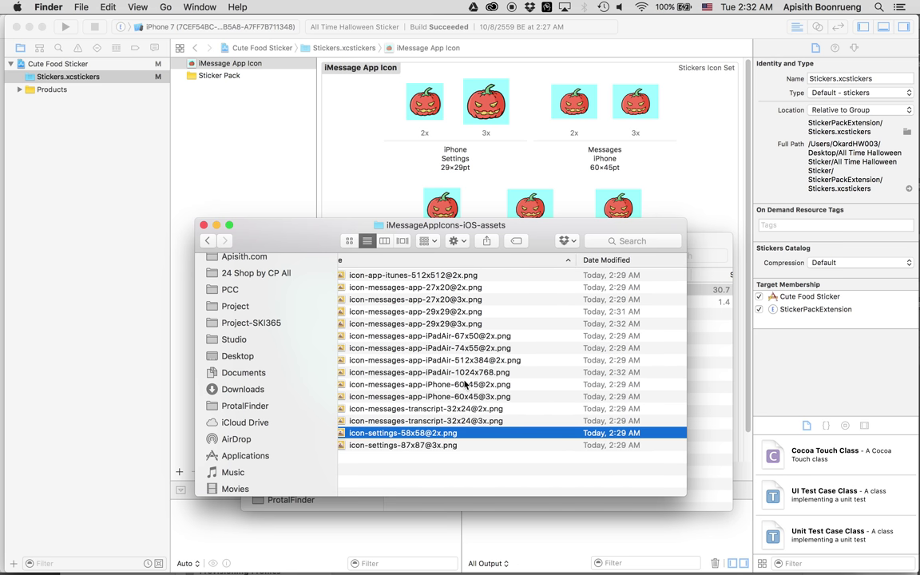
pyautogui.click(471, 313)
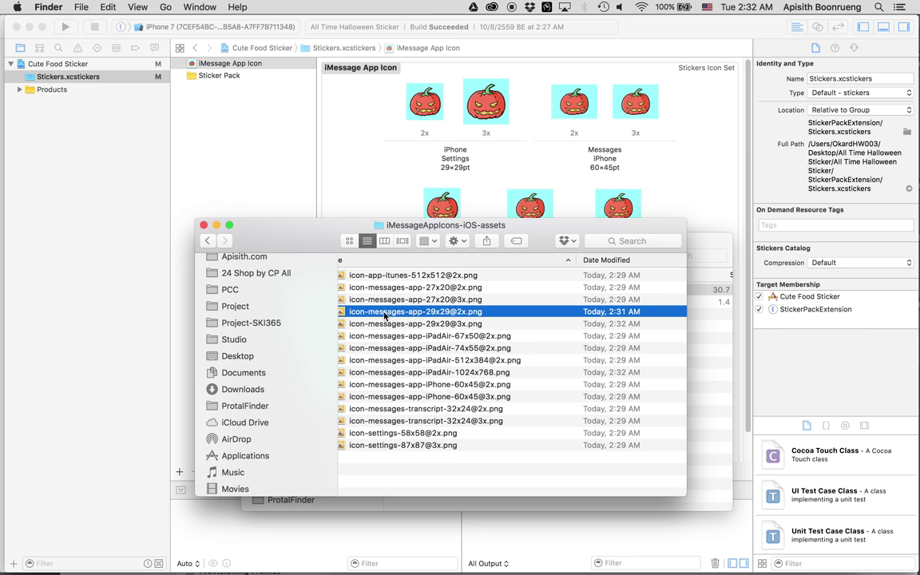
pyautogui.moveTo(357, 312); pyautogui.dragTo(424, 102)
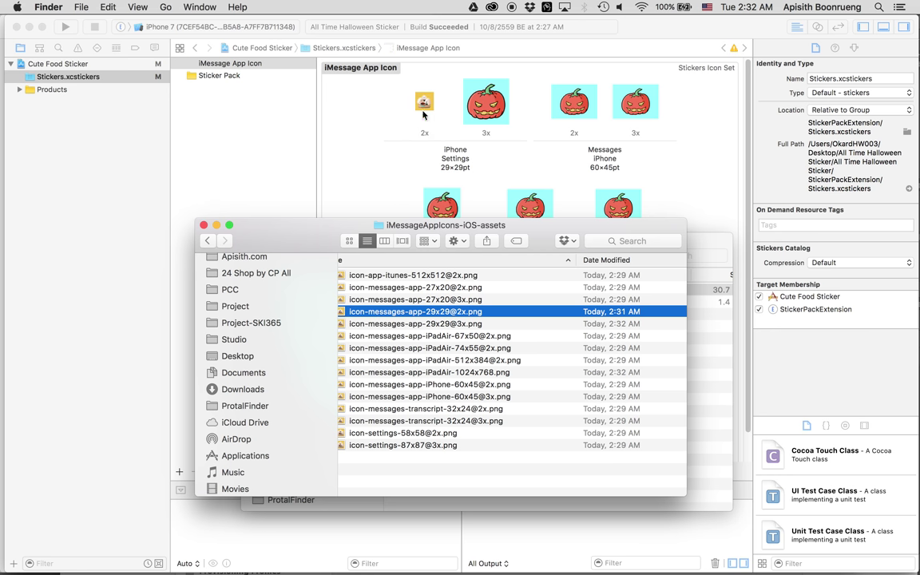
pyautogui.click(391, 324)
pyautogui.moveTo(392, 323); pyautogui.dragTo(484, 112)
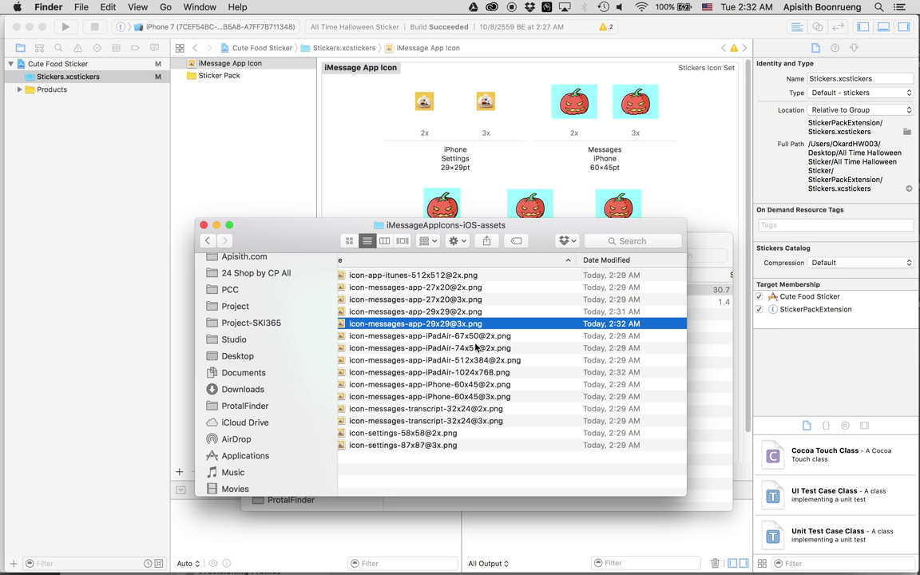
pyautogui.click(411, 384)
pyautogui.moveTo(411, 384); pyautogui.dragTo(572, 103)
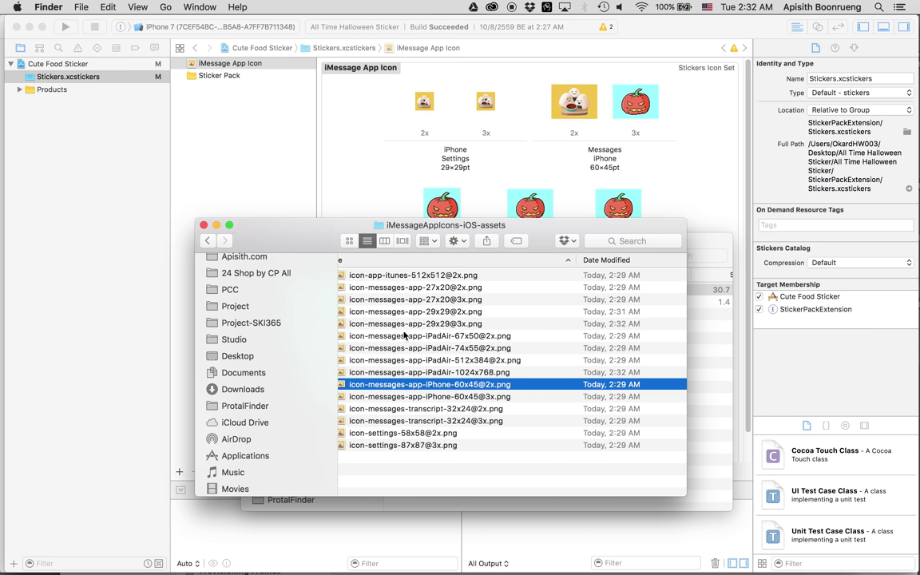
pyautogui.click(343, 397)
pyautogui.moveTo(344, 397); pyautogui.dragTo(634, 104)
pyautogui.moveTo(335, 240); pyautogui.dragTo(351, 282)
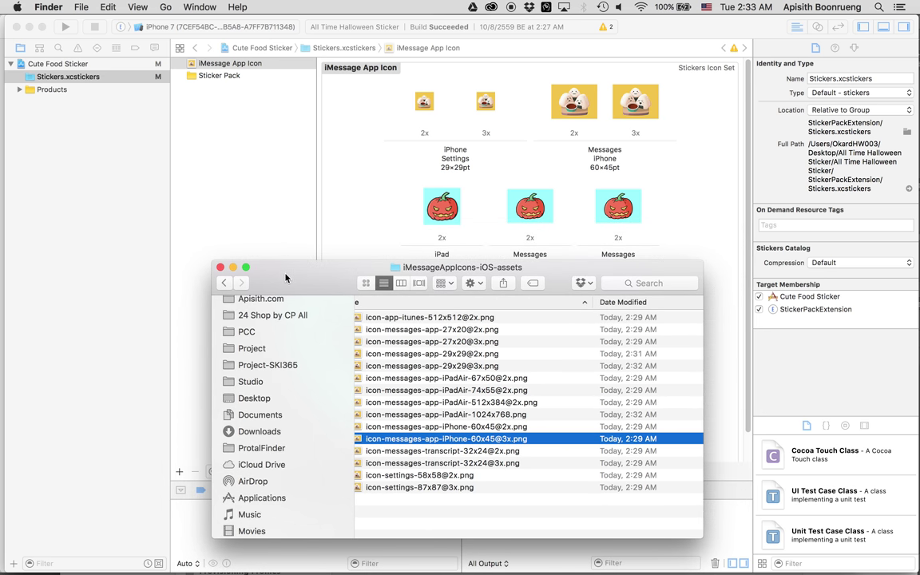
pyautogui.moveTo(286, 277); pyautogui.dragTo(304, 305)
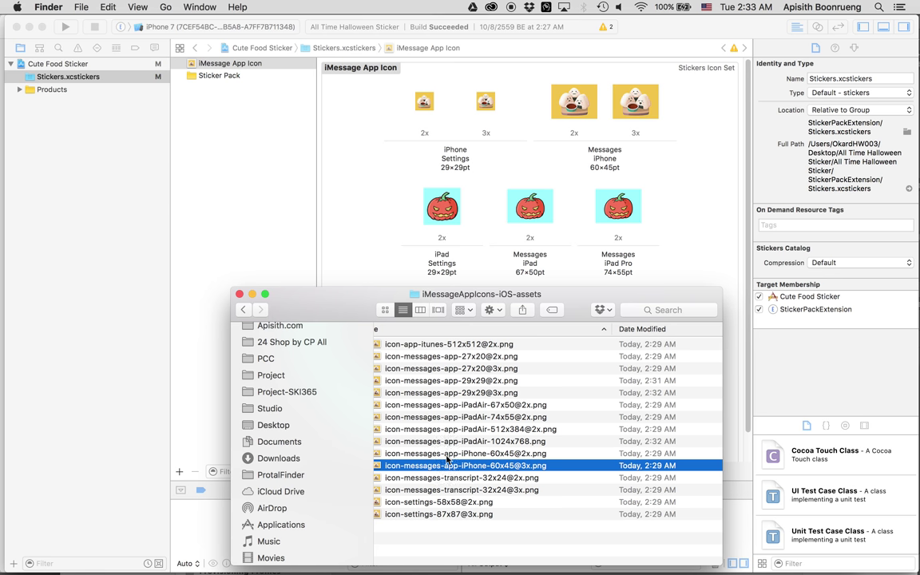
pyautogui.click(459, 382)
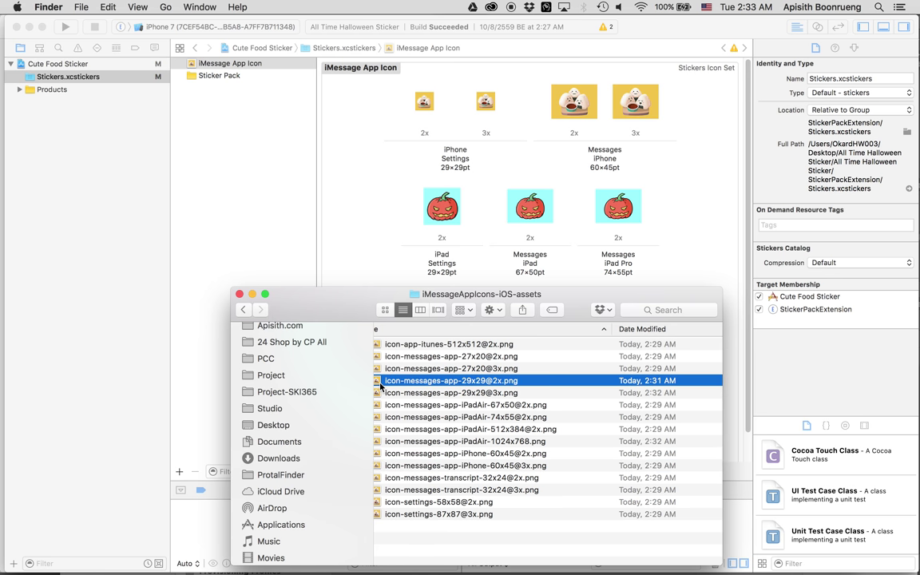
pyautogui.moveTo(380, 386); pyautogui.dragTo(439, 209)
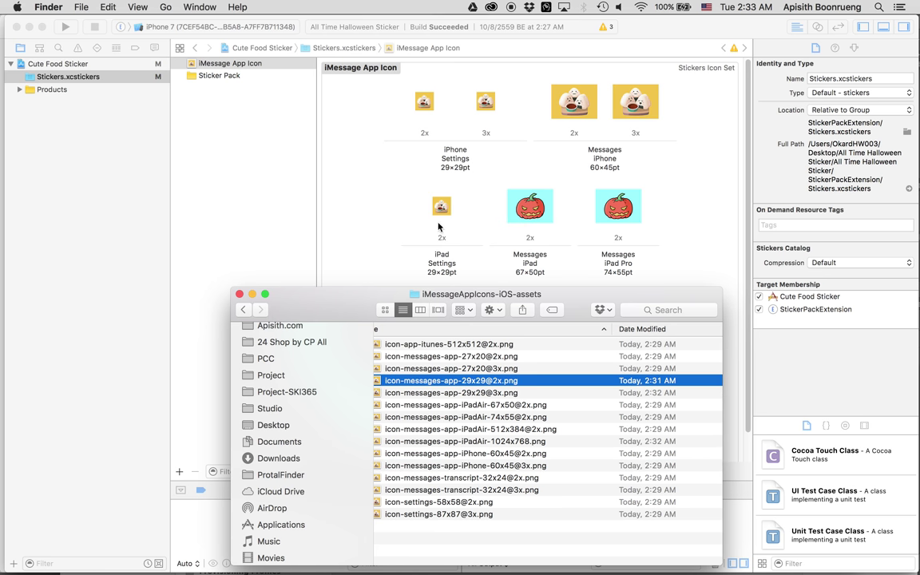
pyautogui.click(383, 392)
pyautogui.moveTo(379, 396); pyautogui.dragTo(408, 395)
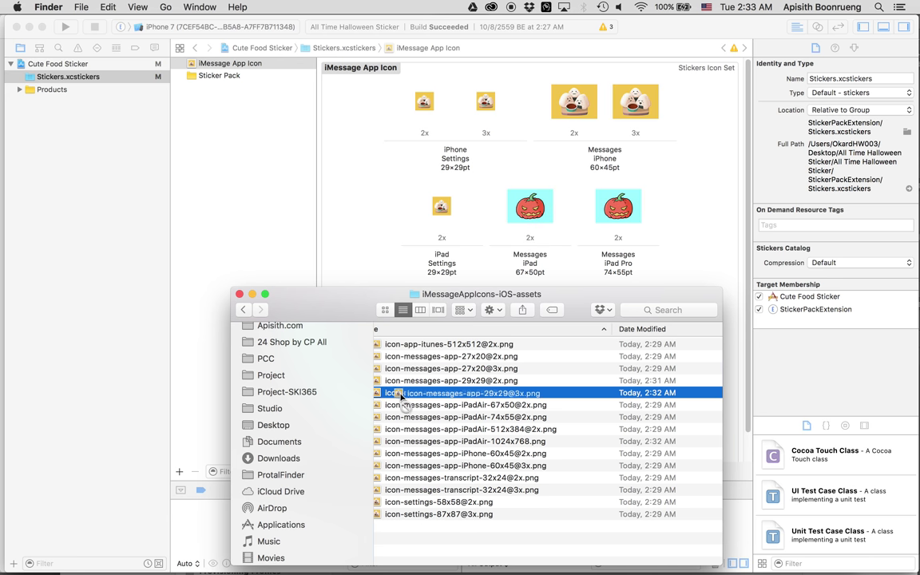
pyautogui.click(492, 407)
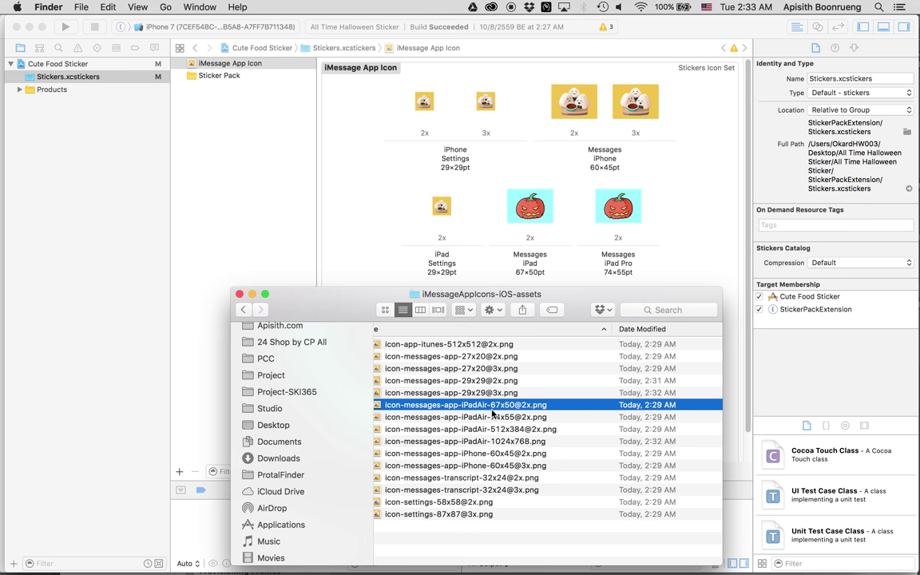
pyautogui.moveTo(374, 403); pyautogui.dragTo(522, 207)
pyautogui.click(380, 417)
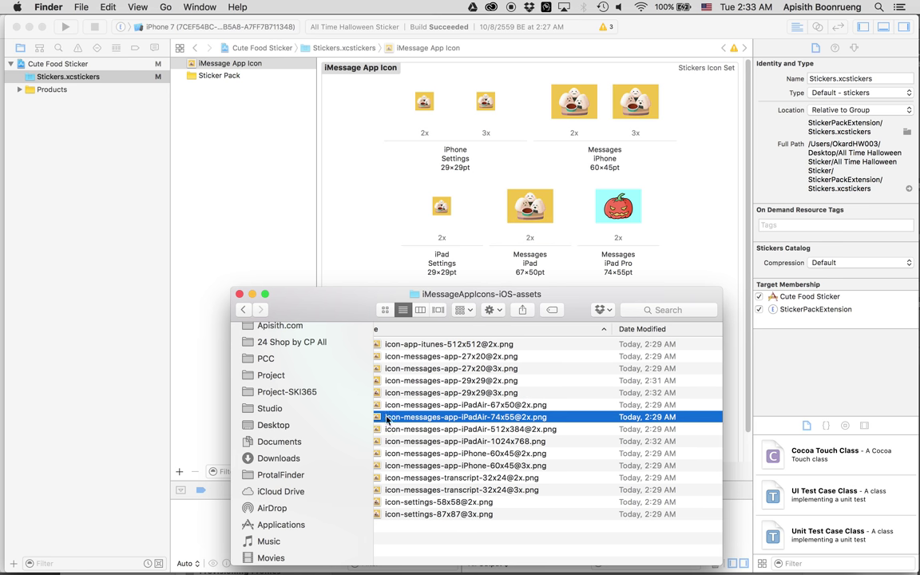
pyautogui.moveTo(378, 421); pyautogui.dragTo(618, 206)
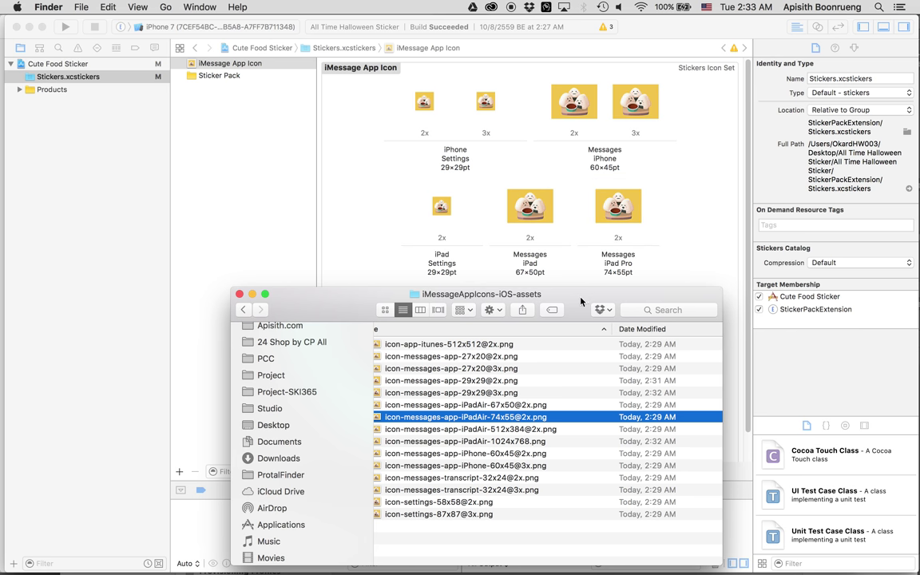
pyautogui.moveTo(583, 301); pyautogui.dragTo(262, 164)
pyautogui.click(163, 231)
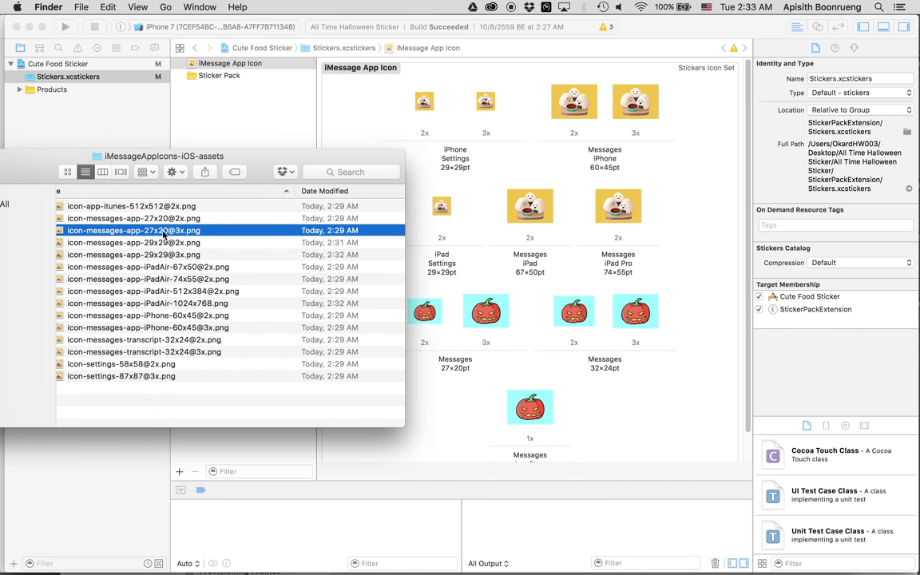
pyautogui.click(140, 218)
pyautogui.moveTo(63, 218); pyautogui.dragTo(424, 313)
pyautogui.click(112, 230)
pyautogui.moveTo(66, 231); pyautogui.dragTo(485, 315)
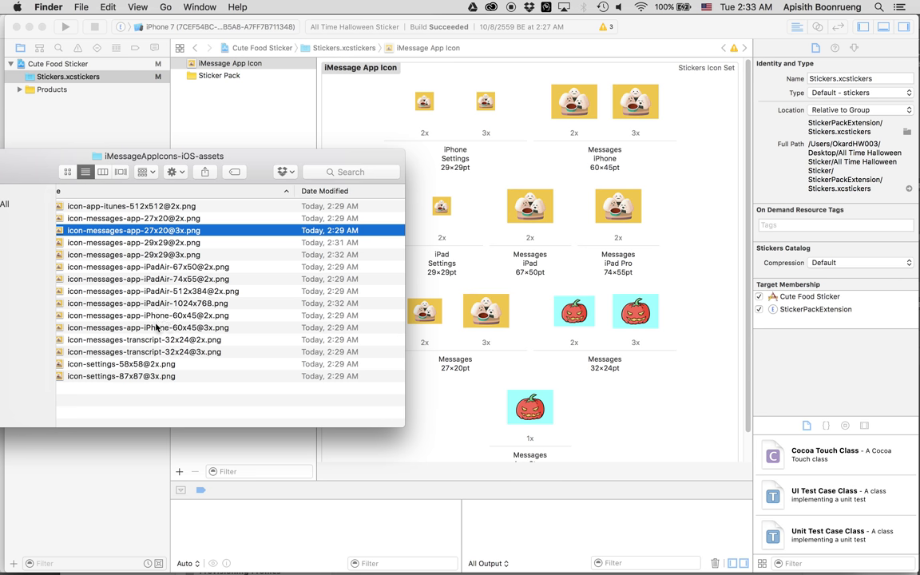
pyautogui.click(180, 340)
pyautogui.moveTo(65, 339); pyautogui.dragTo(577, 301)
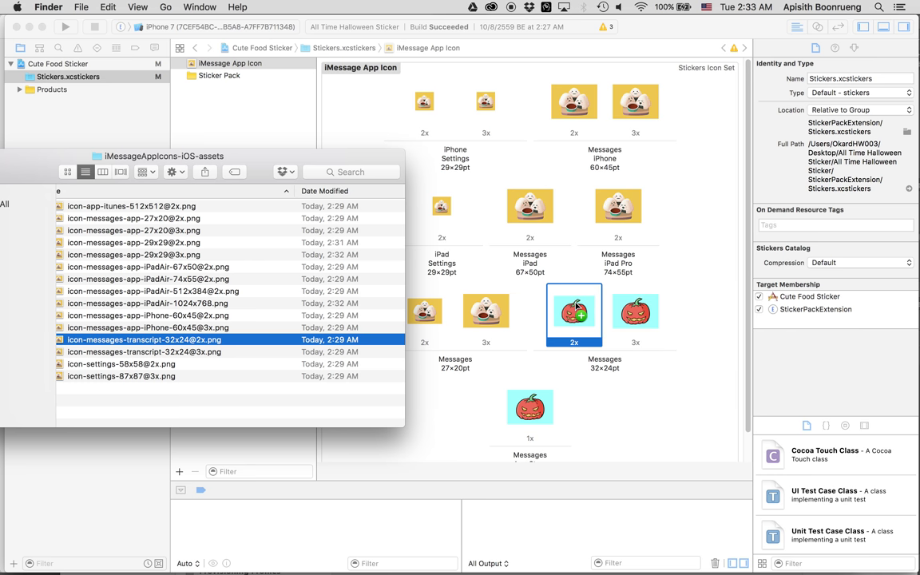
pyautogui.click(192, 352)
pyautogui.moveTo(61, 345); pyautogui.dragTo(635, 315)
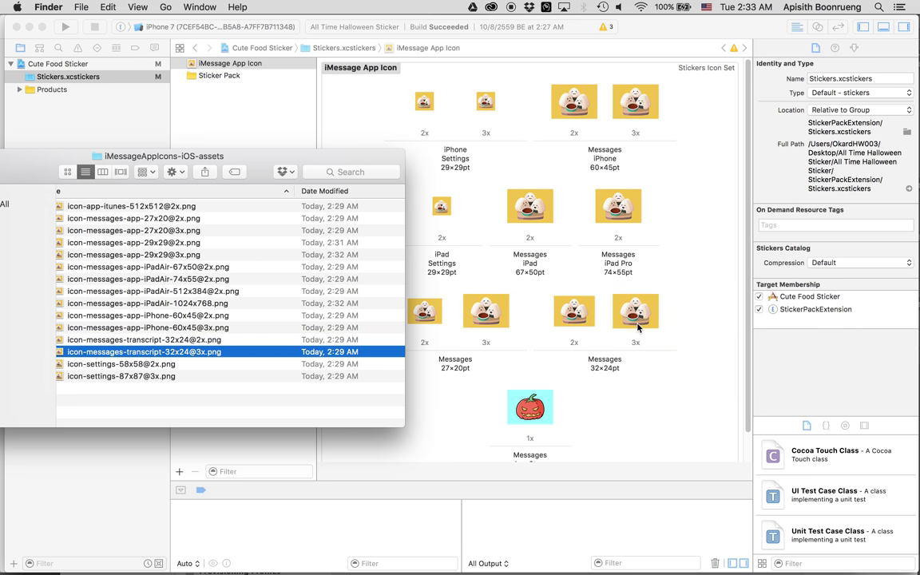
# Replace the Messages App Store 1024×768pt icon with icon-messages-app-iPadAir-1024x768.png and return to Xcode
pyautogui.scroll(-2, 527, 359)
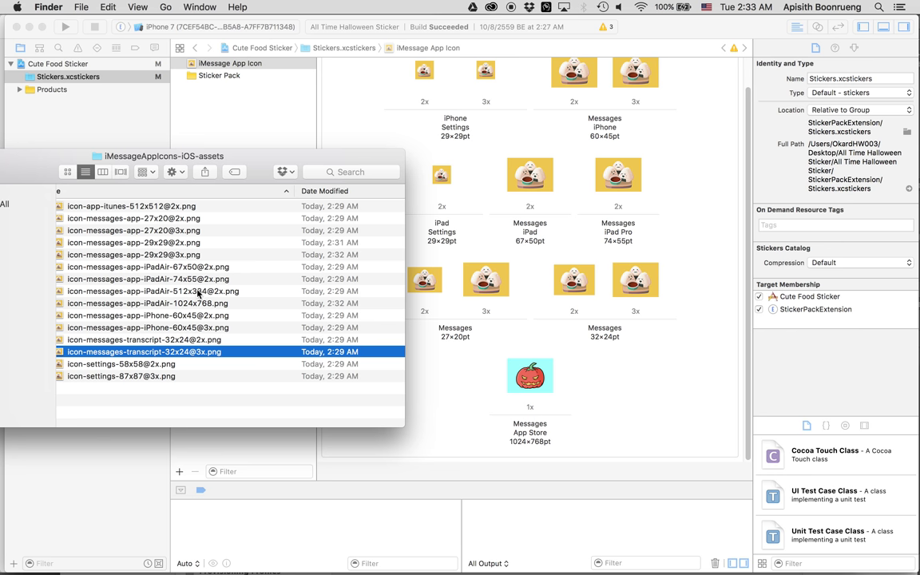
pyautogui.click(192, 303)
pyautogui.moveTo(60, 303); pyautogui.dragTo(551, 384)
pyautogui.click(593, 385)
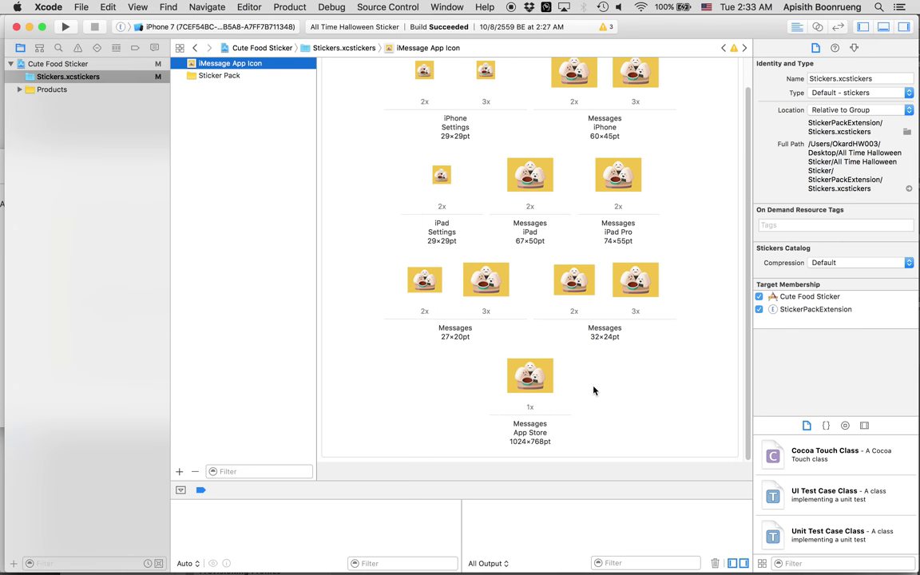
# Open the empty Sticker Pack, position the Finder window below its image area and open the ff folder on the Desktop
pyautogui.click(232, 77)
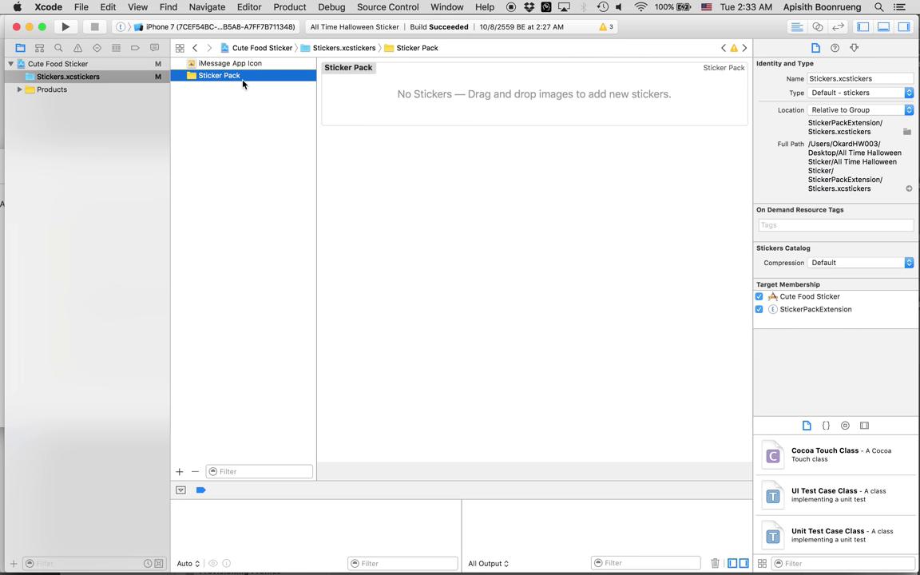
pyautogui.click(113, 288)
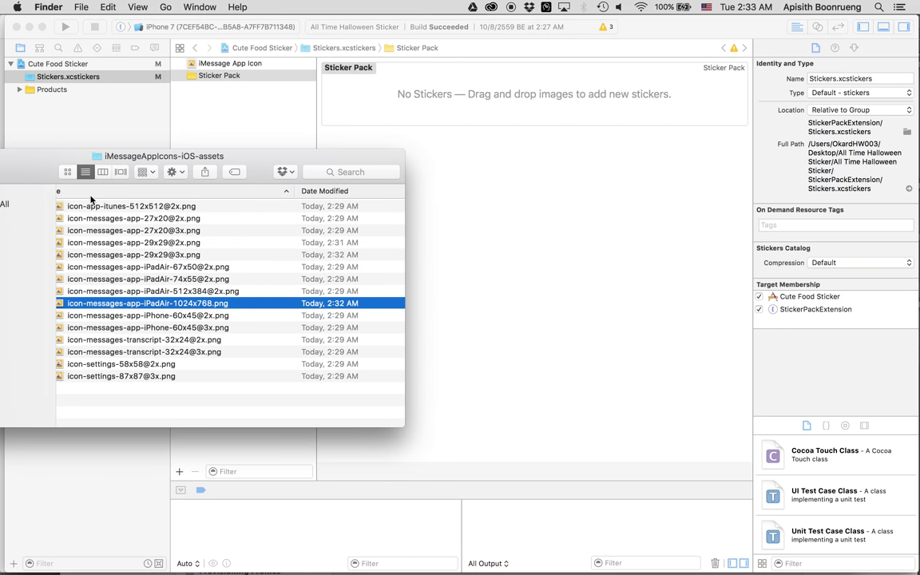
pyautogui.moveTo(26, 165); pyautogui.dragTo(366, 240)
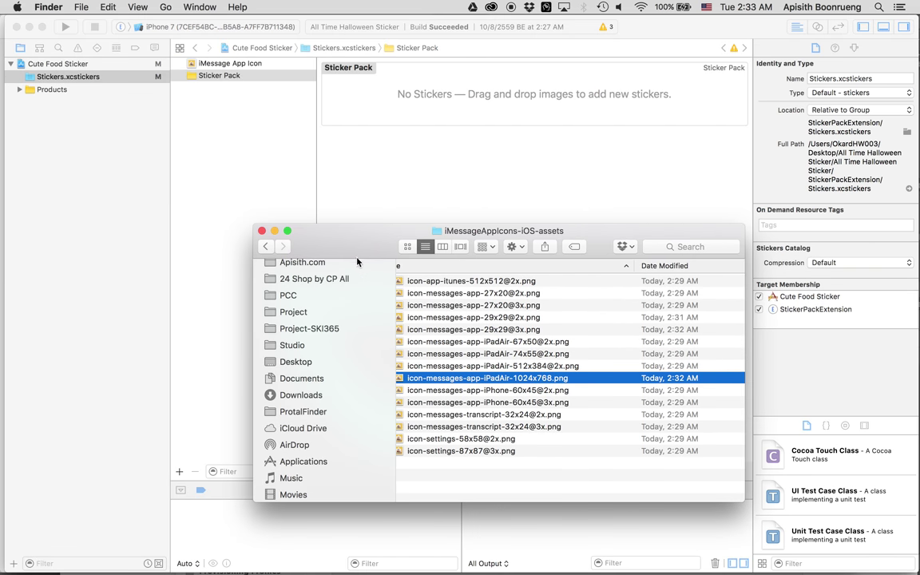
pyautogui.click(311, 361)
pyautogui.click(431, 305)
pyautogui.doubleClick(432, 305)
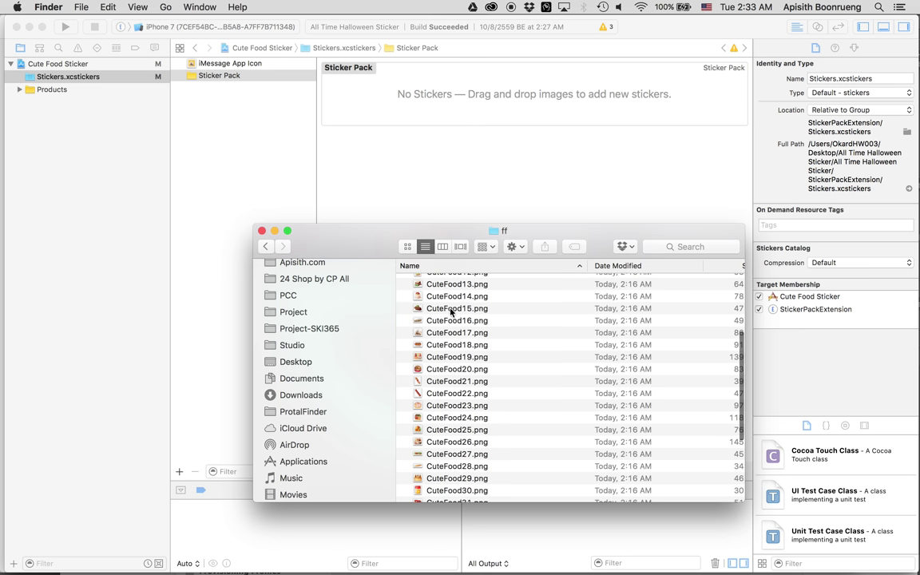
# Add all CuteFood PNG images from the ff folder to the Sticker Pack and return to Xcode to review them
pyautogui.click(445, 336)
pyautogui.press('super+a')
pyautogui.moveTo(449, 338); pyautogui.dragTo(396, 108)
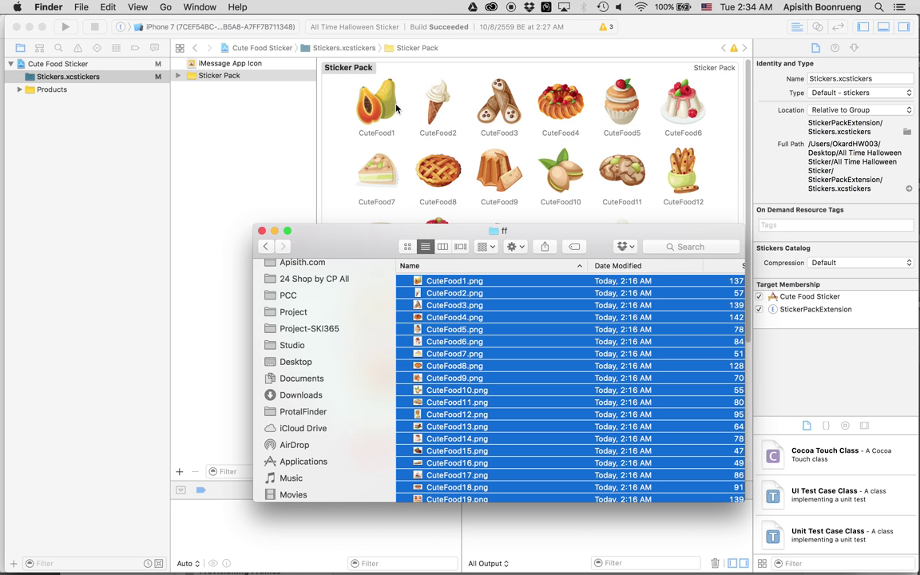
pyautogui.click(347, 144)
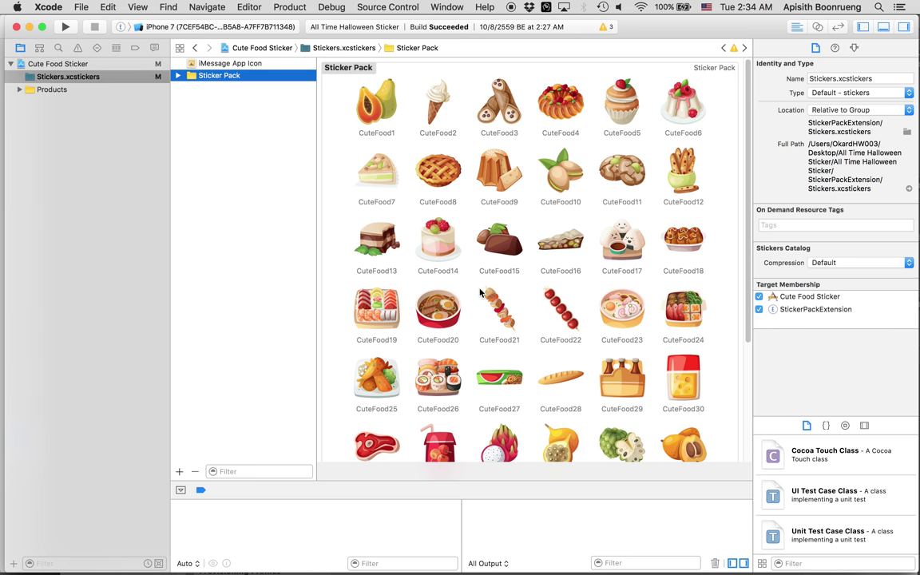
pyautogui.scroll(-5, 480, 292)
pyautogui.scroll(5, 480, 293)
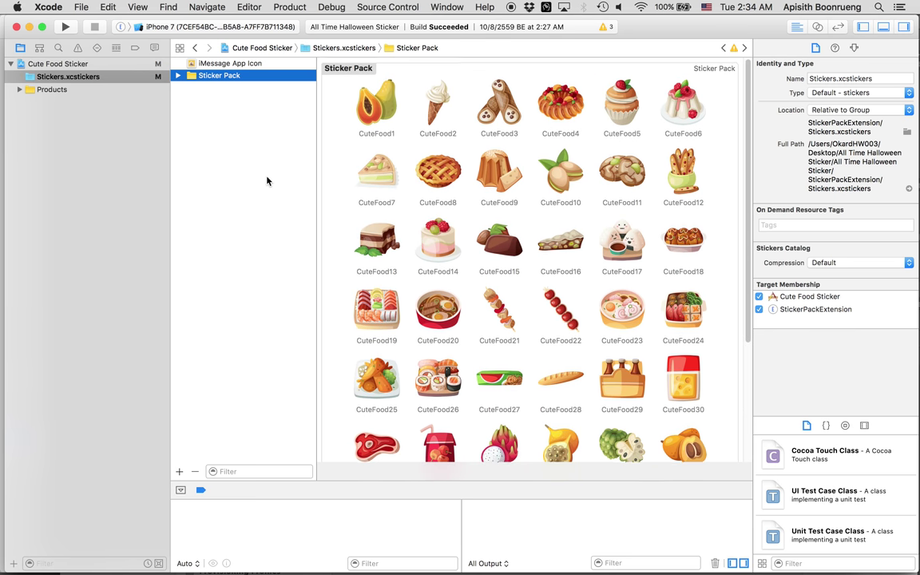
# Set the StickerPackExtension run destination to the iPhone 7 Plus simulator and run the project
pyautogui.click(213, 28)
pyautogui.click(212, 40)
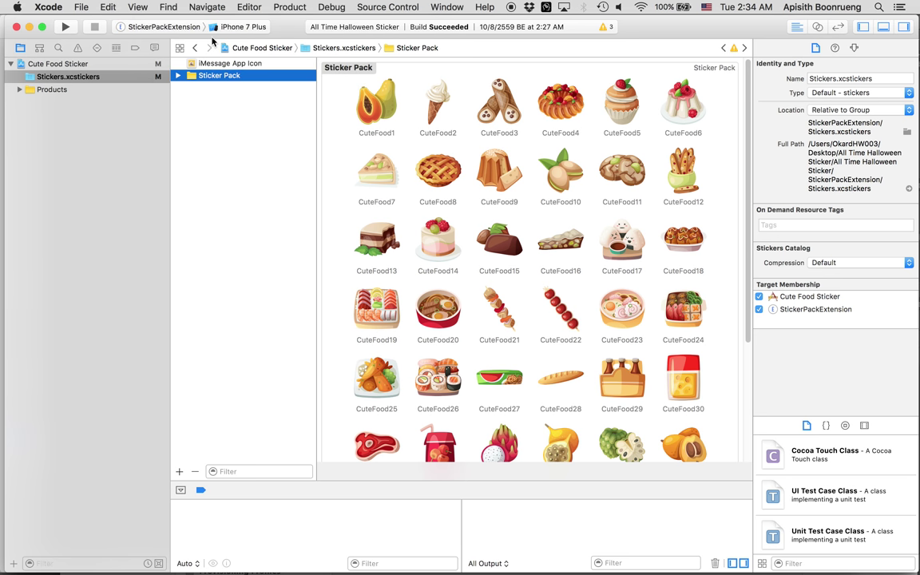
pyautogui.click(66, 28)
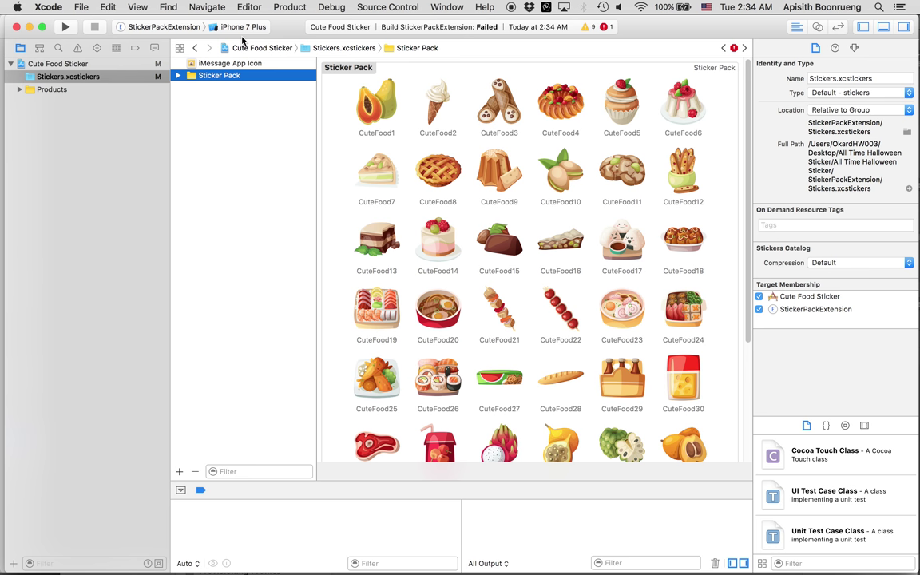
# Clean the StickerPackExtension build of the Cute Food Sticker project
pyautogui.click(286, 7)
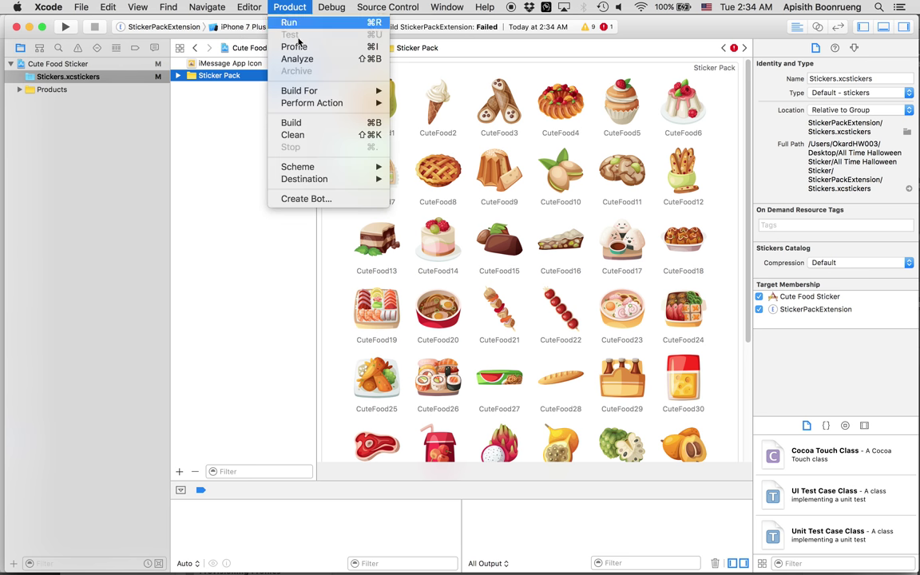
pyautogui.click(289, 124)
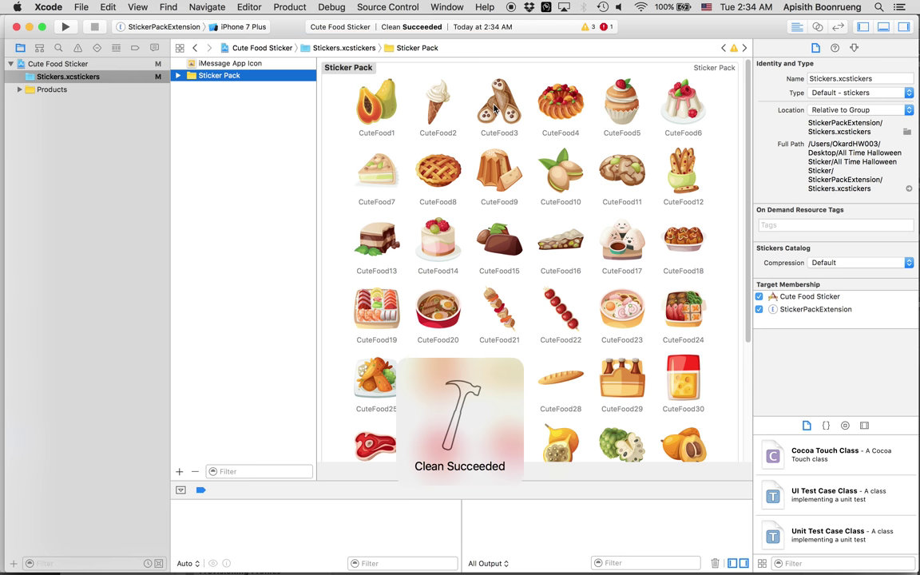
pyautogui.click(879, 7)
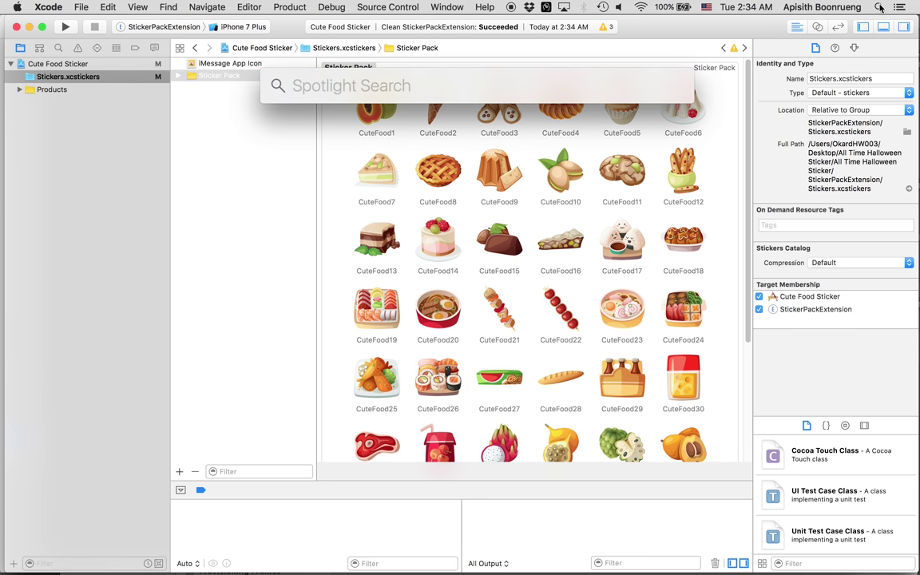
pyautogui.click(255, 333)
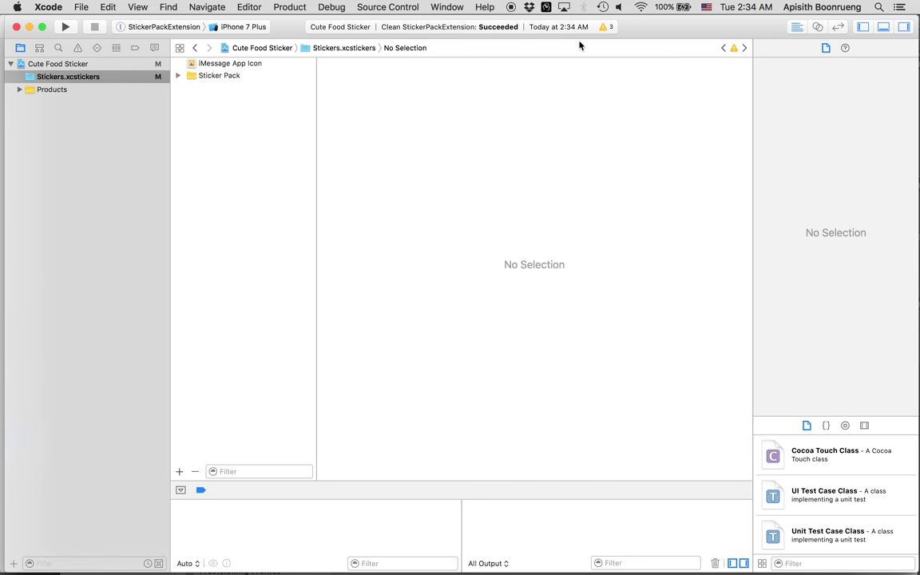
pyautogui.click(606, 28)
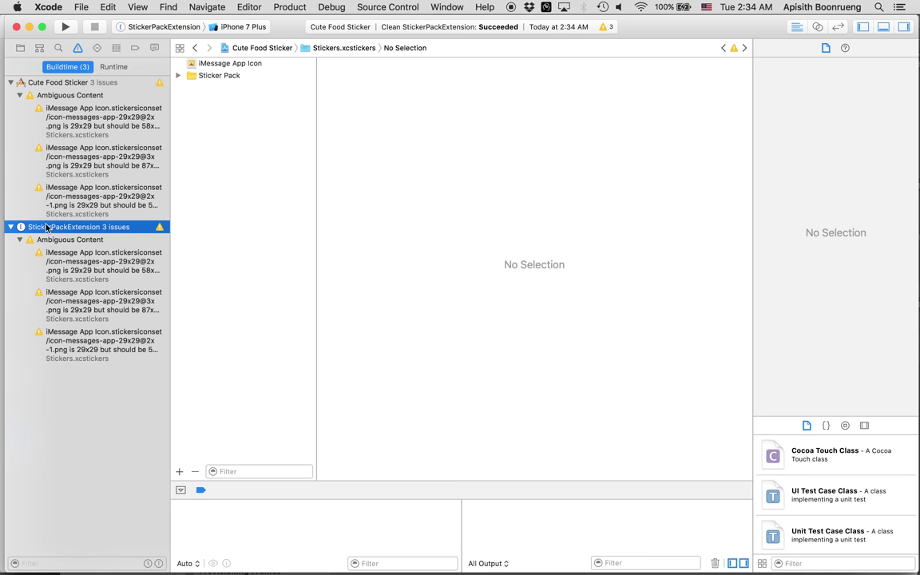
pyautogui.click(109, 121)
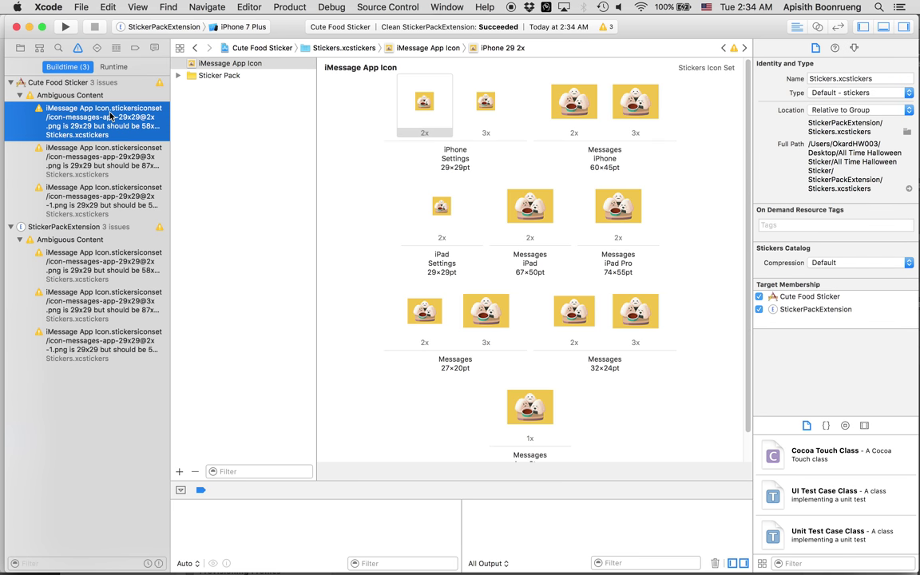
pyautogui.click(110, 116)
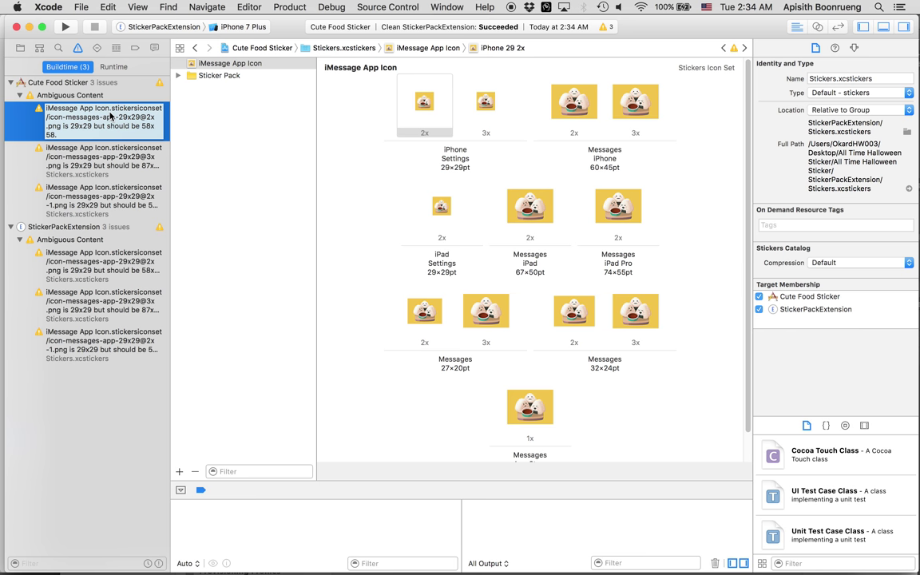
# Switch from Xcode to QuickTime Player and quit it
pyautogui.press('super+Tab')
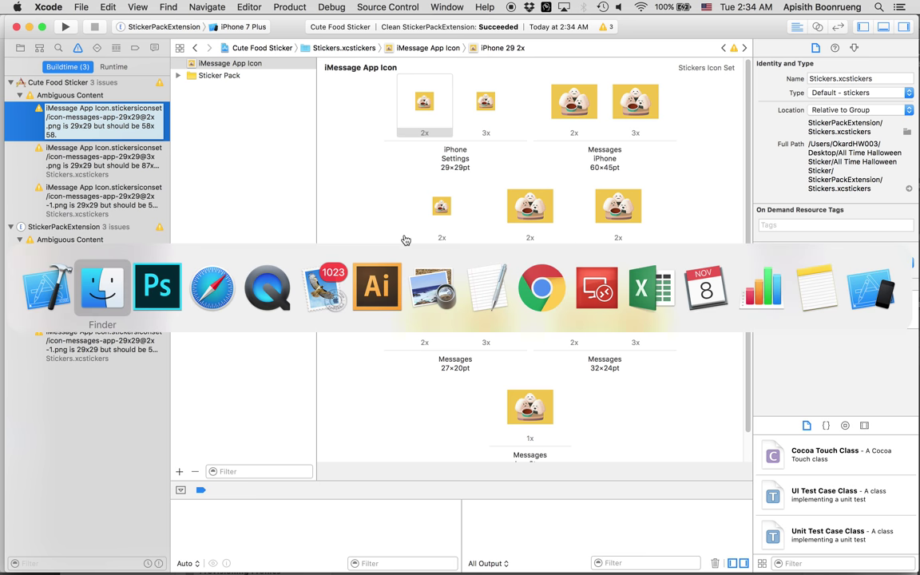
pyautogui.click(244, 279)
pyautogui.click(62, 6)
pyautogui.click(94, 107)
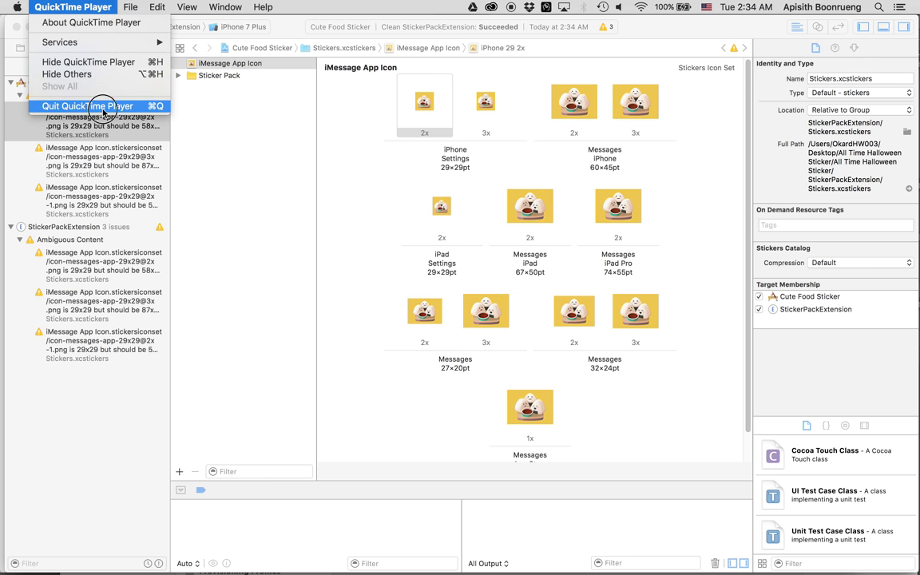